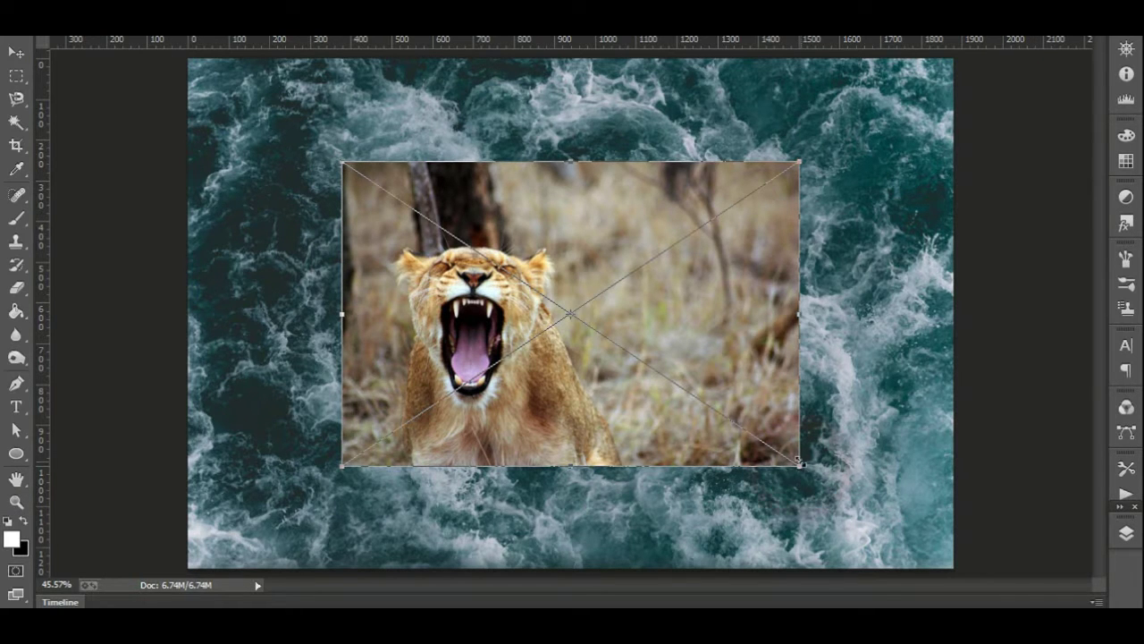
Scale and position the placed lioness photo over the ocean image
drag(341, 165, 170, 50)
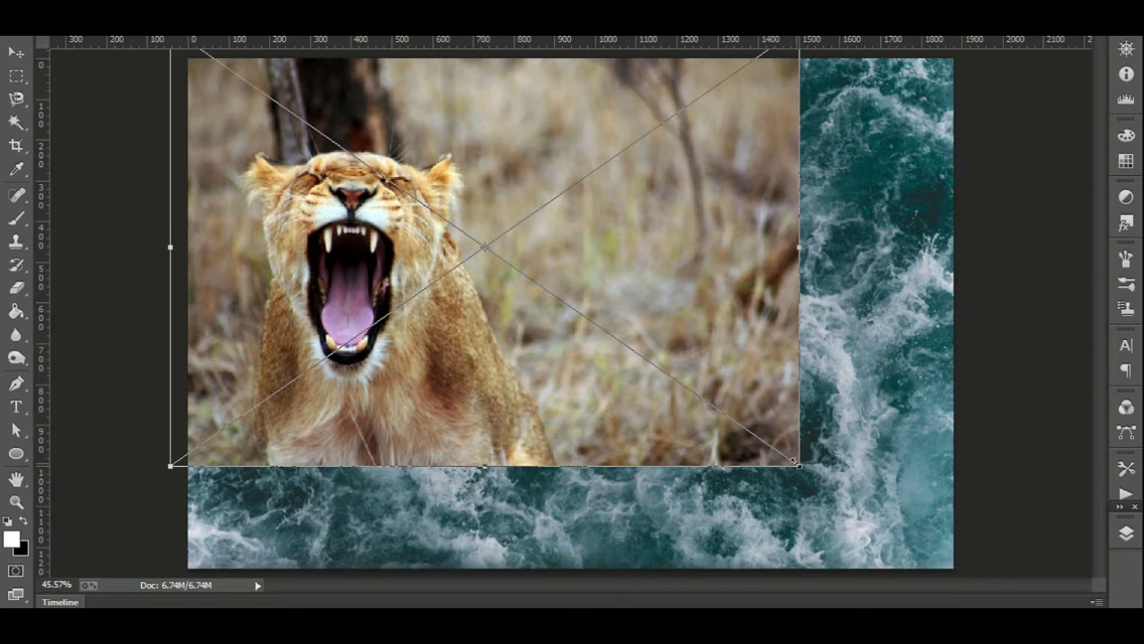
drag(796, 462, 1041, 598)
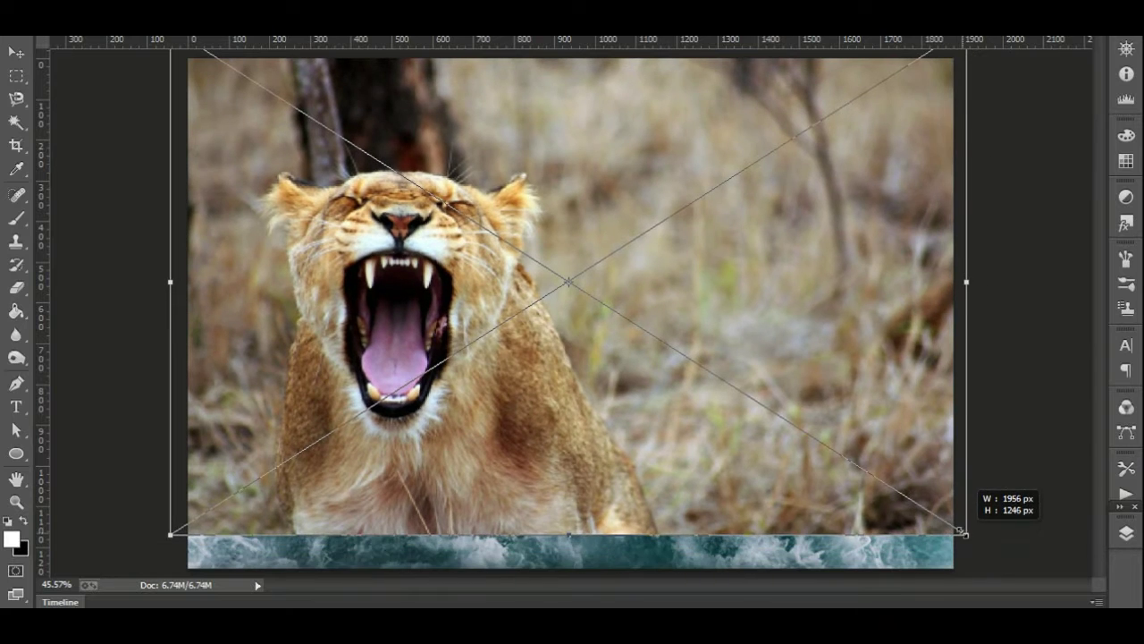
drag(1052, 577, 966, 534)
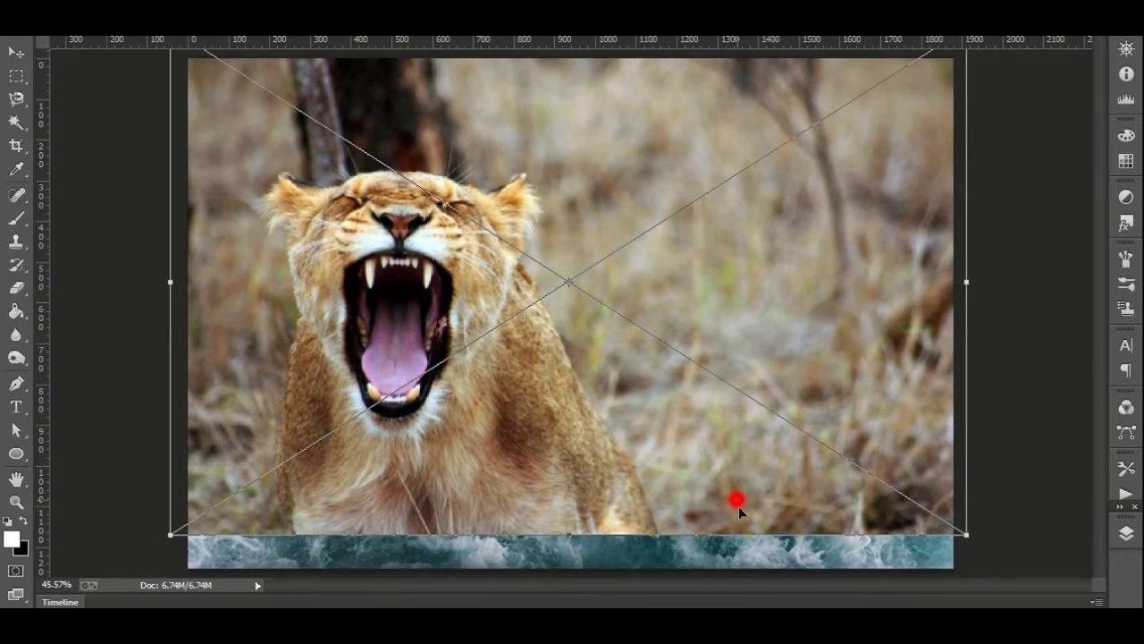
drag(739, 506, 850, 514)
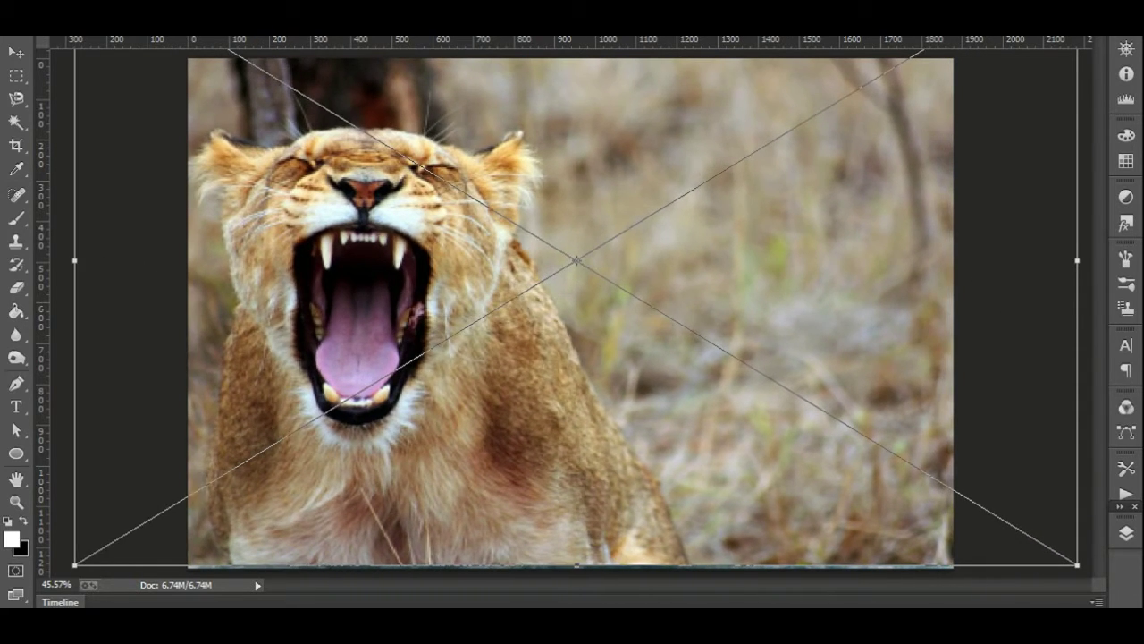
drag(282, 61, 131, 40)
drag(130, 0, 188, 20)
drag(382, 255, 408, 335)
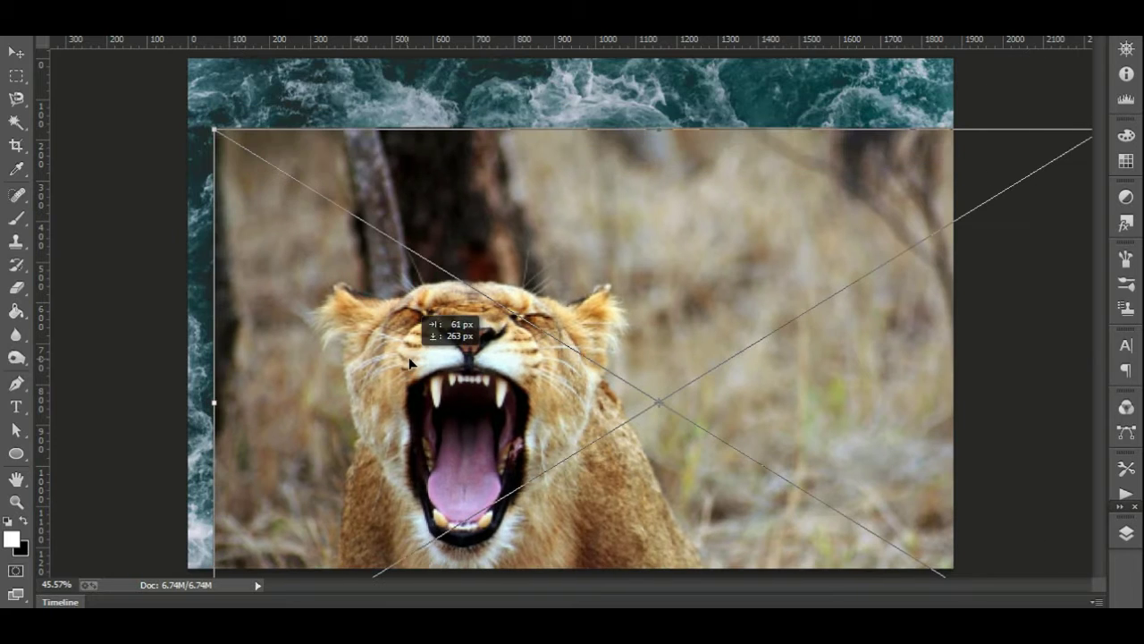
drag(662, 132, 662, 52)
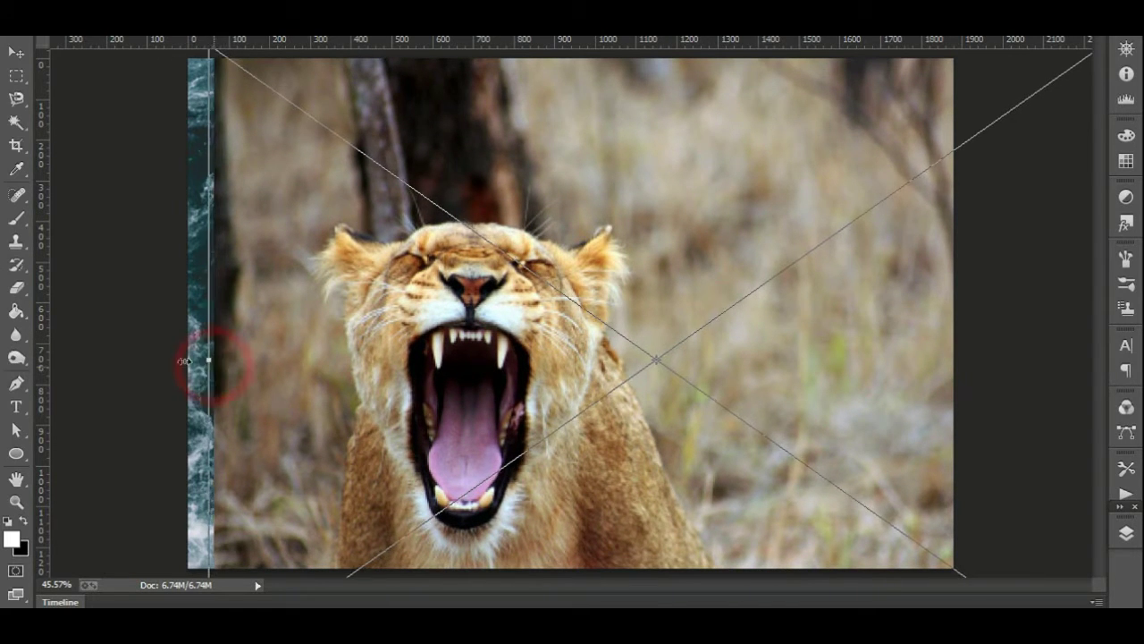
Enlarge the lioness photo to fill the canvas and centre it
drag(213, 364, 169, 388)
drag(621, 225, 540, 273)
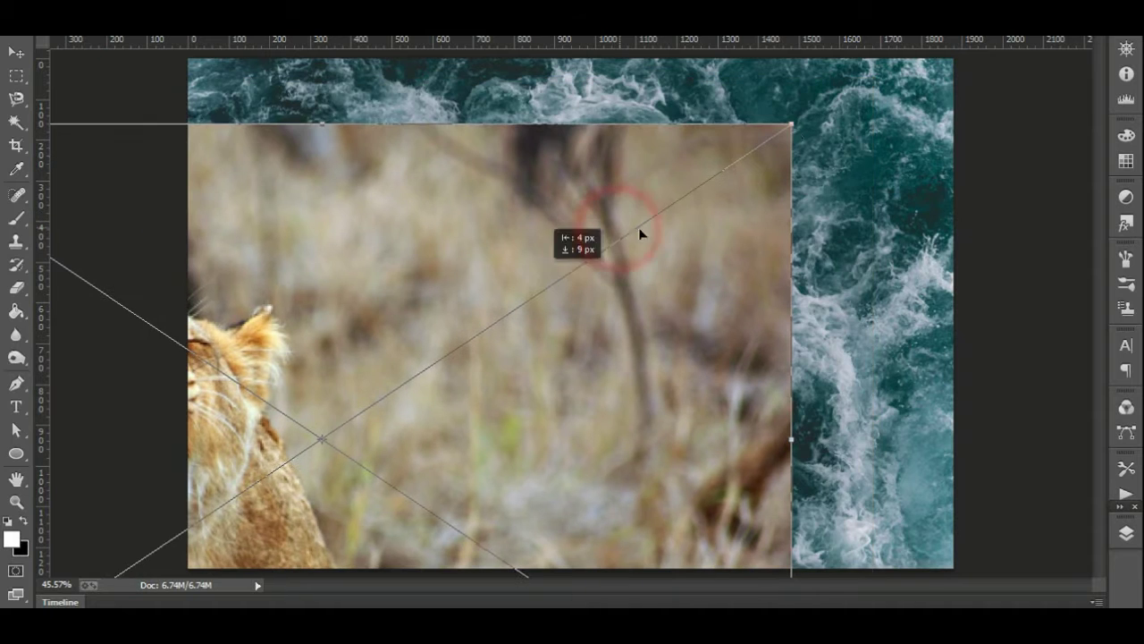
drag(792, 130, 978, 45)
mouse_move(485, 230)
mouse_down()
mouse_move(814, 198)
mouse_move(796, 284)
mouse_up()
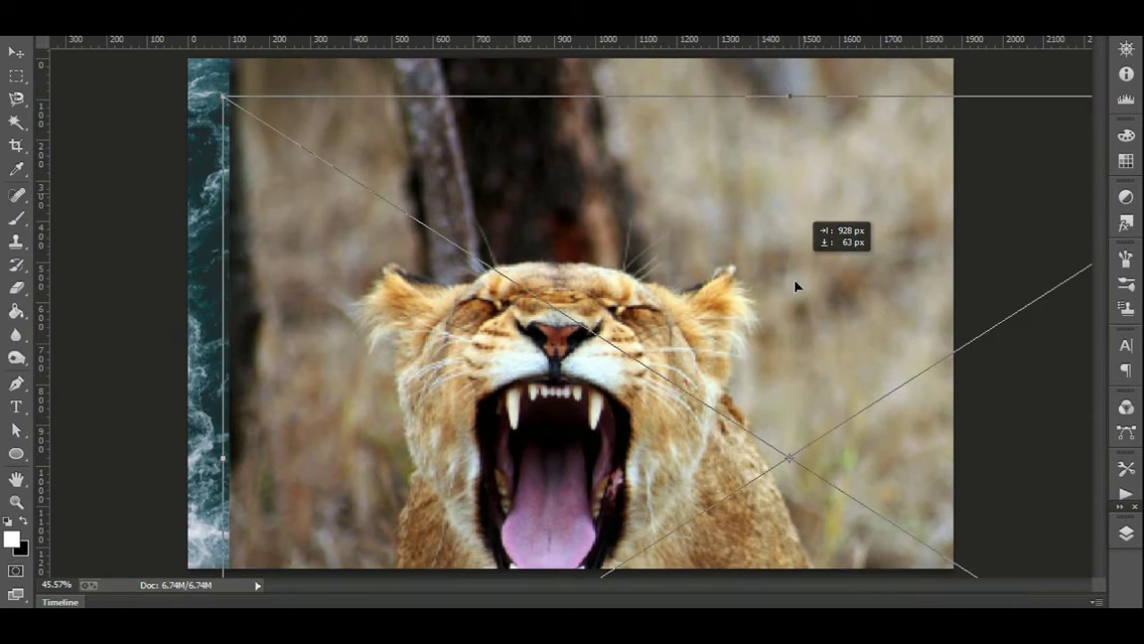
Tilt the lioness photo about -4°, raise it, and commit the transform
drag(206, 152, 152, 170)
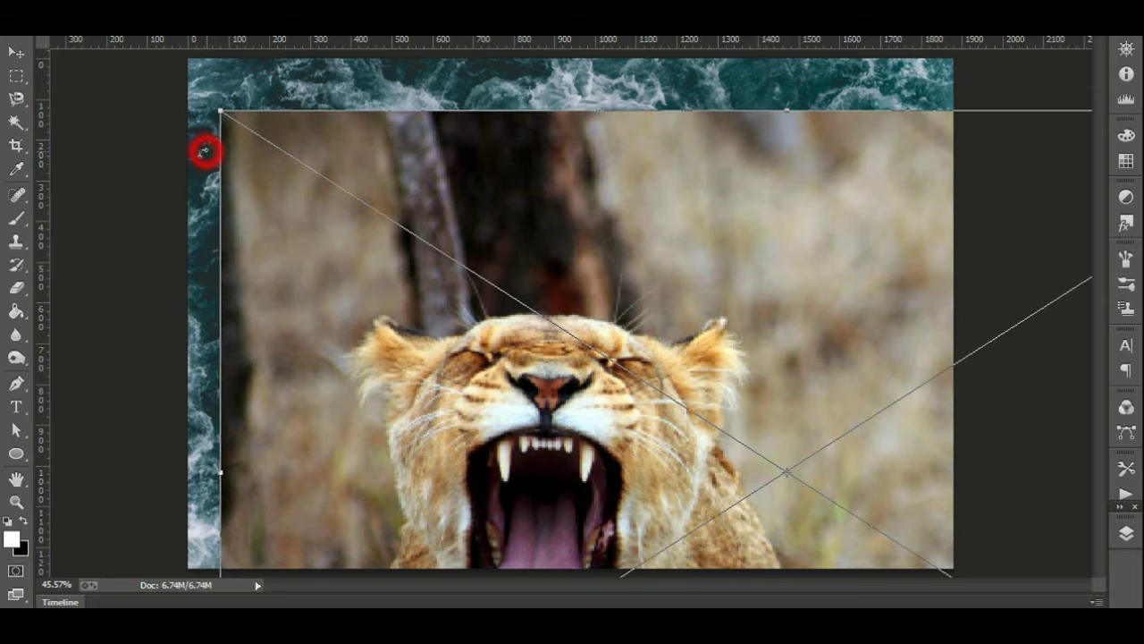
drag(490, 324, 500, 163)
right_click(515, 262)
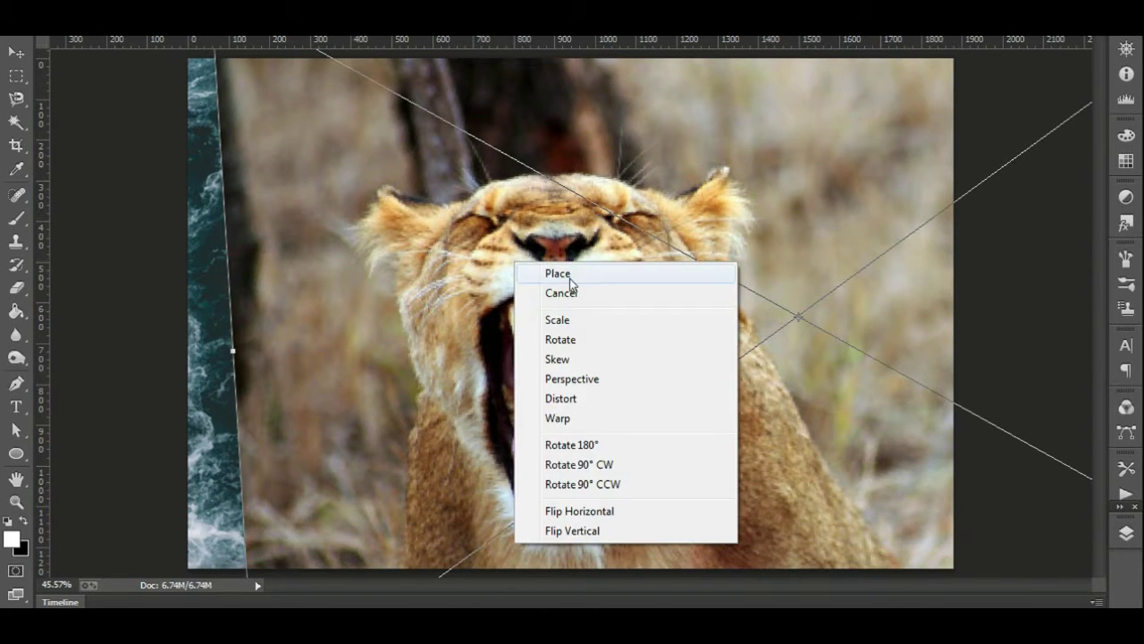
click(563, 275)
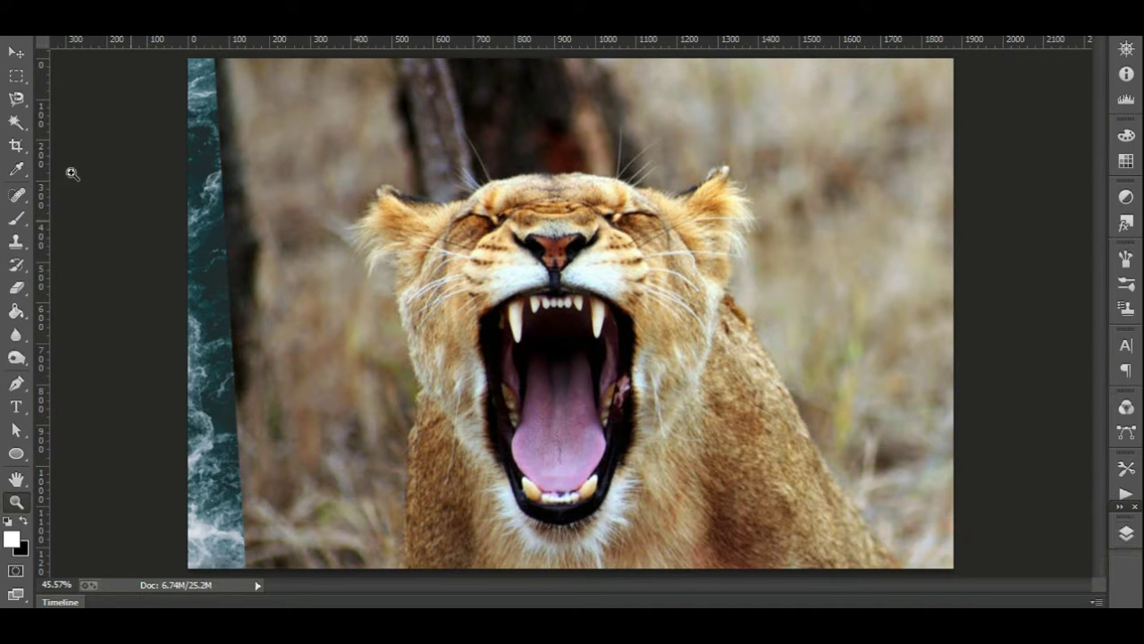
Nudge the lioness photo up slightly with the Move tool
click(16, 54)
drag(558, 401, 553, 364)
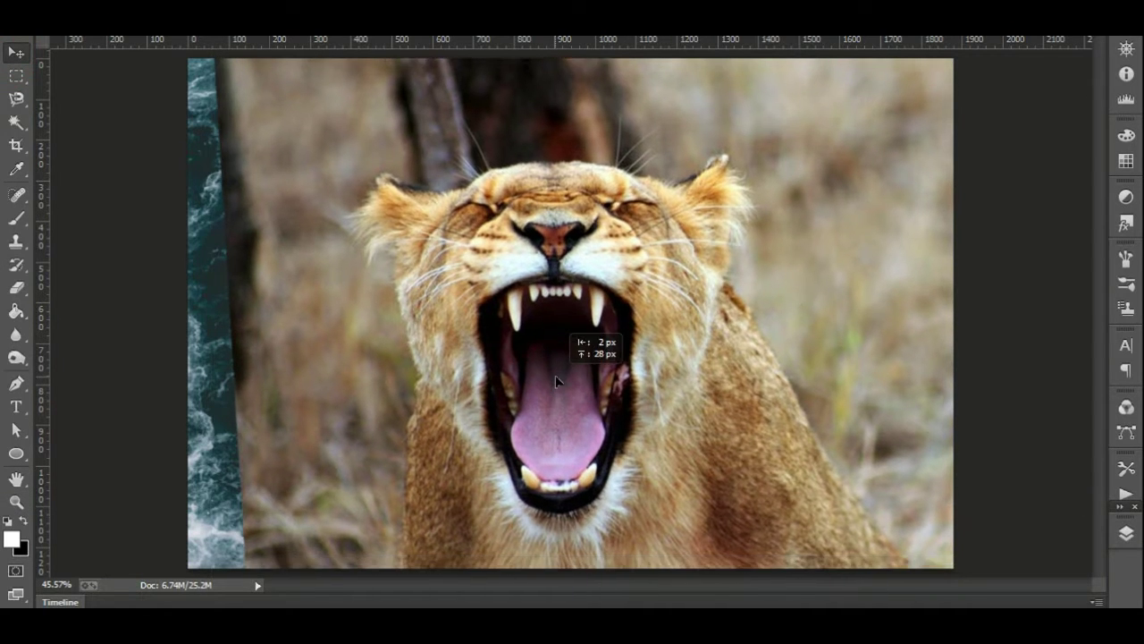
right_click(547, 370)
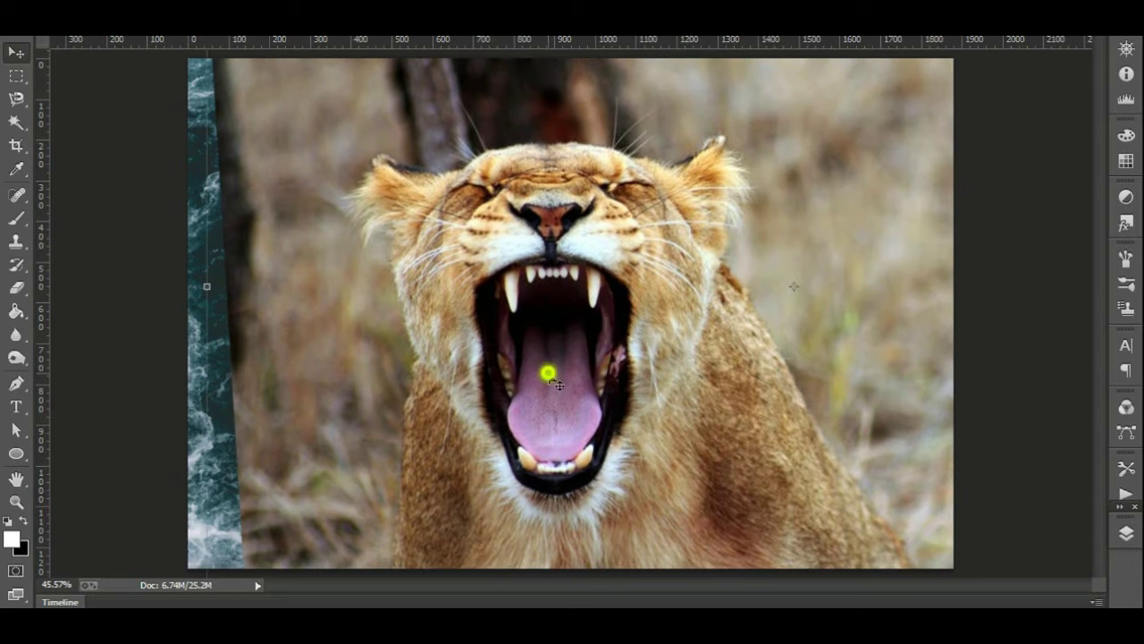
key(Escape)
drag(540, 356, 536, 337)
right_click(536, 333)
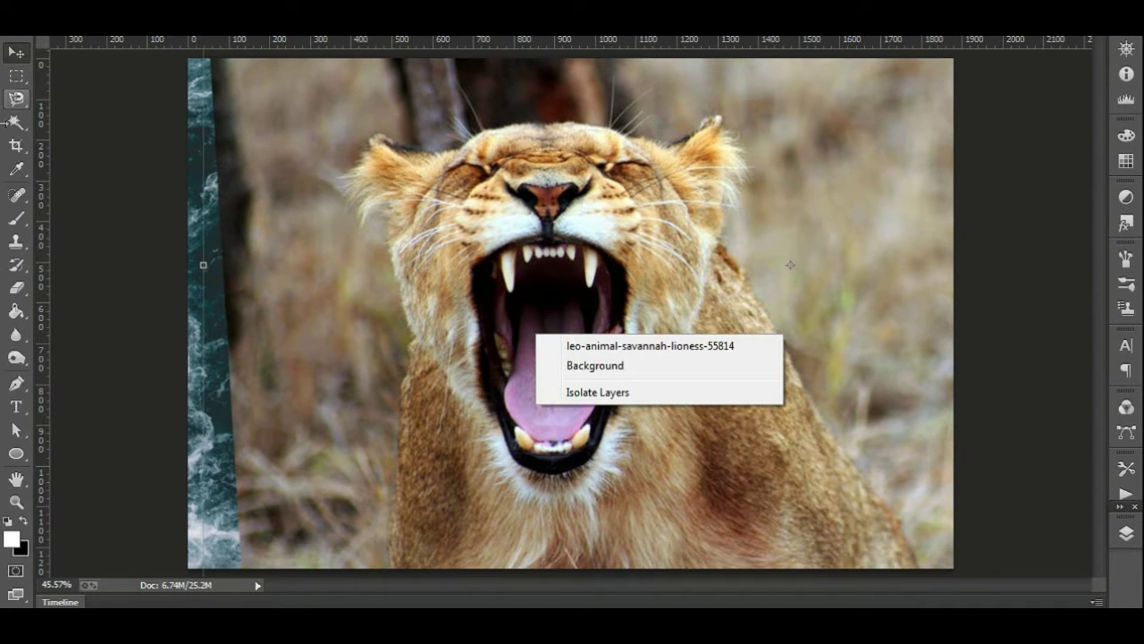
click(112, 228)
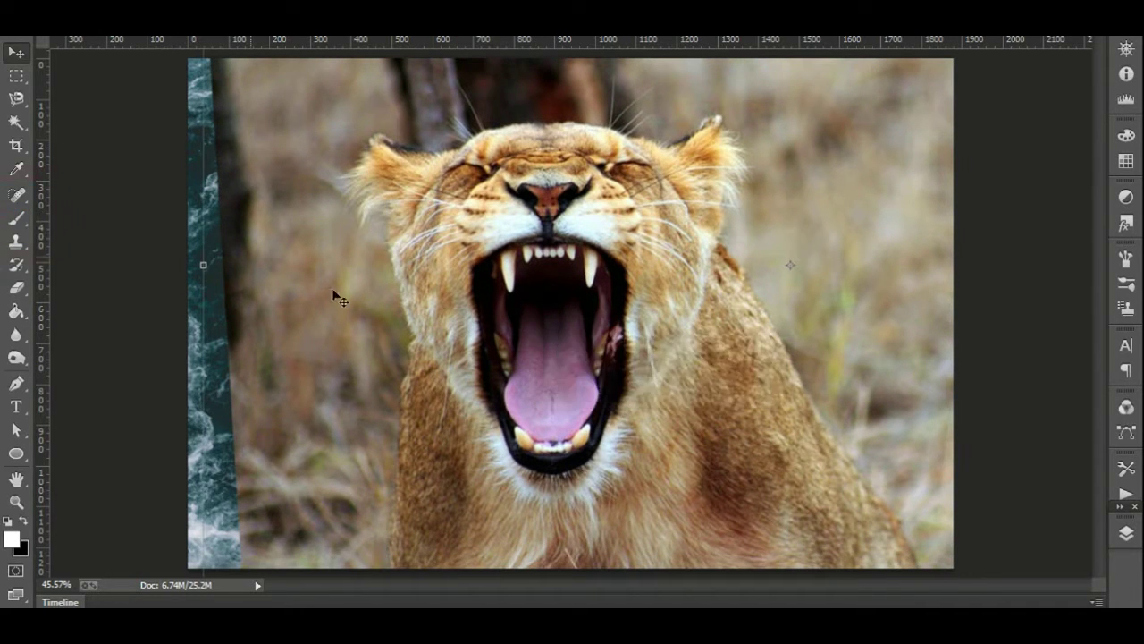
Rasterize the lioness layer, set a soft 0%-hardness brush, and show the Layers panel
click(11, 219)
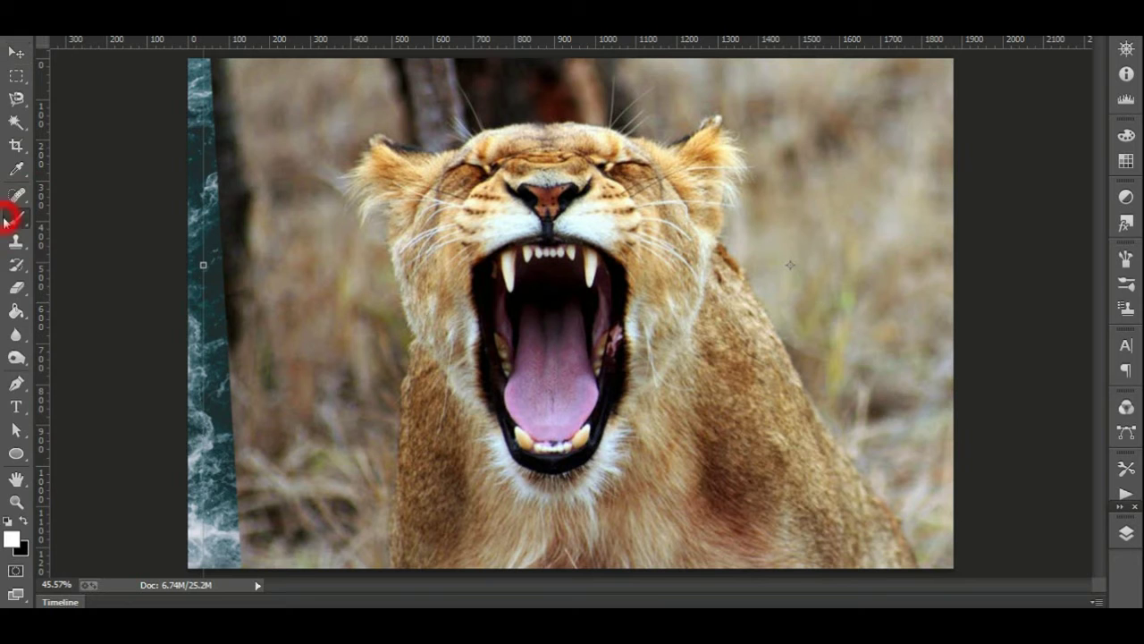
click(278, 203)
click(557, 230)
right_click(99, 47)
drag(166, 63, 167, 60)
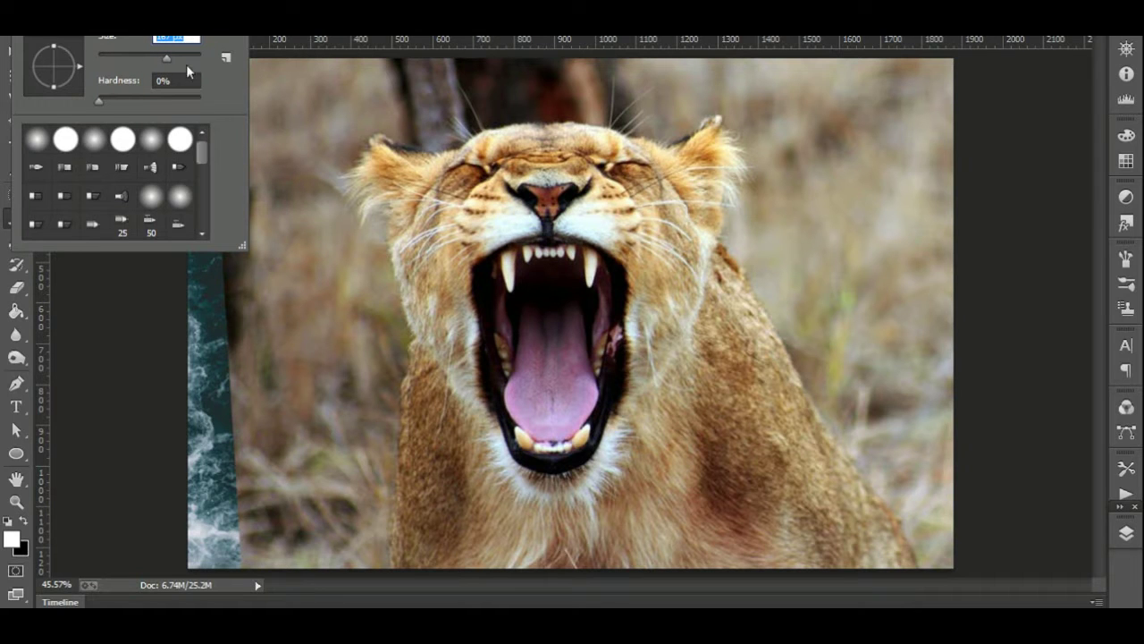
key(Return)
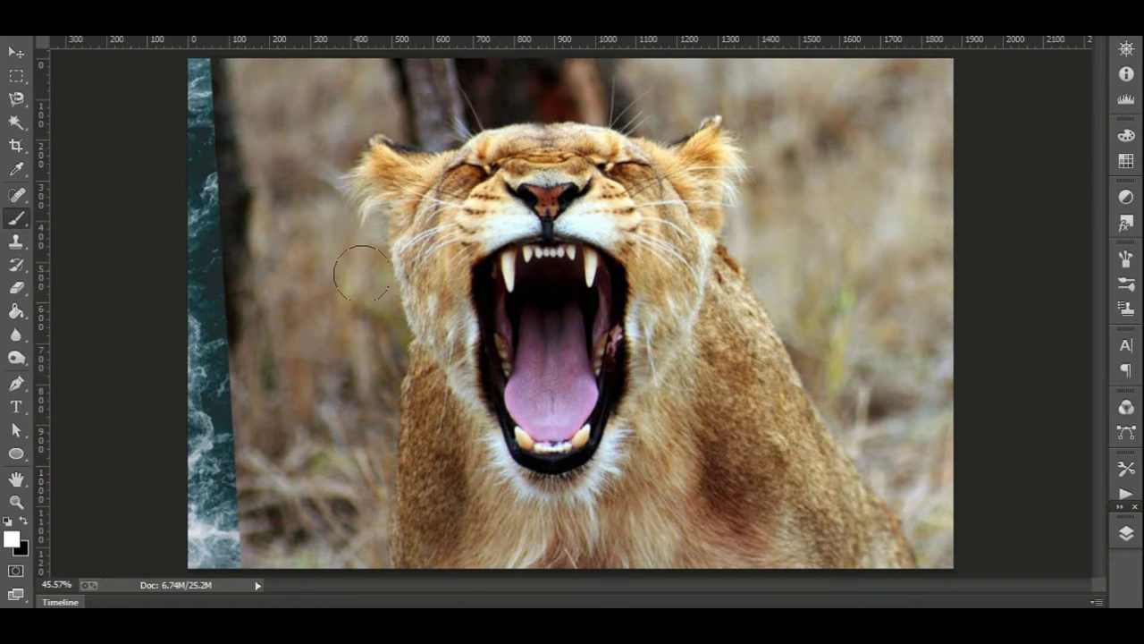
click(1121, 536)
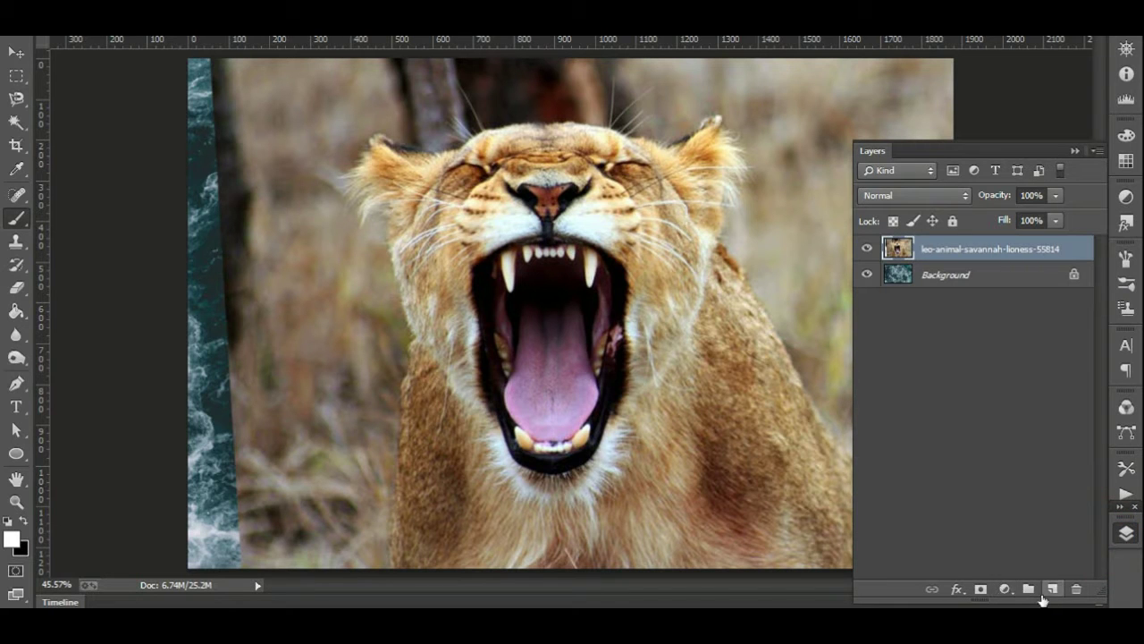
Add a layer mask to the lioness and paint black around her to reveal the waves
click(981, 590)
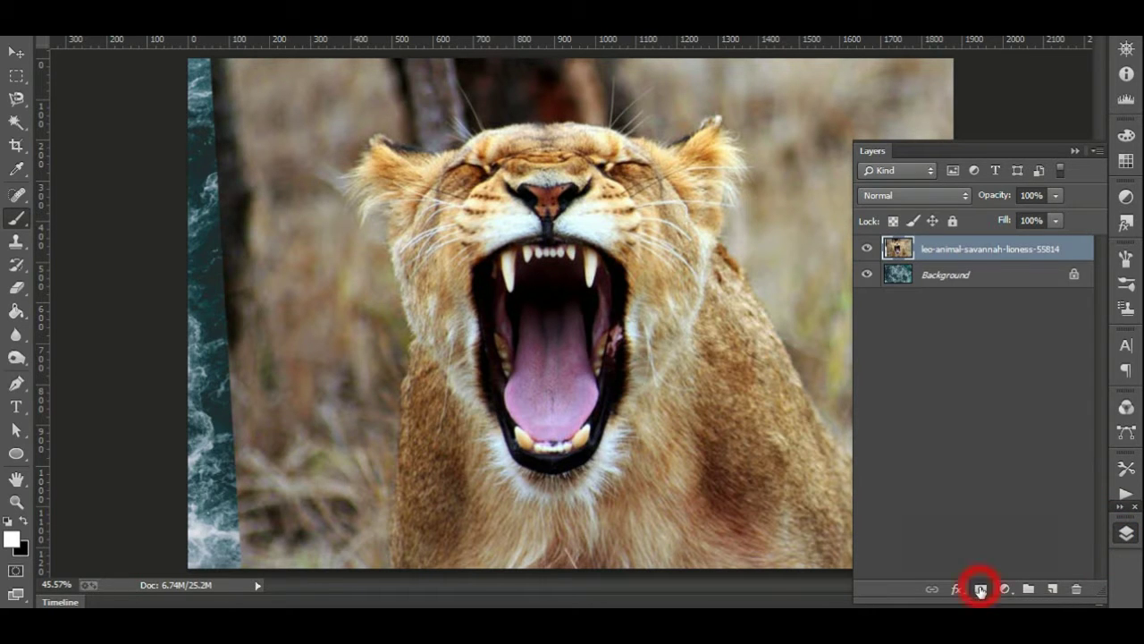
click(1126, 534)
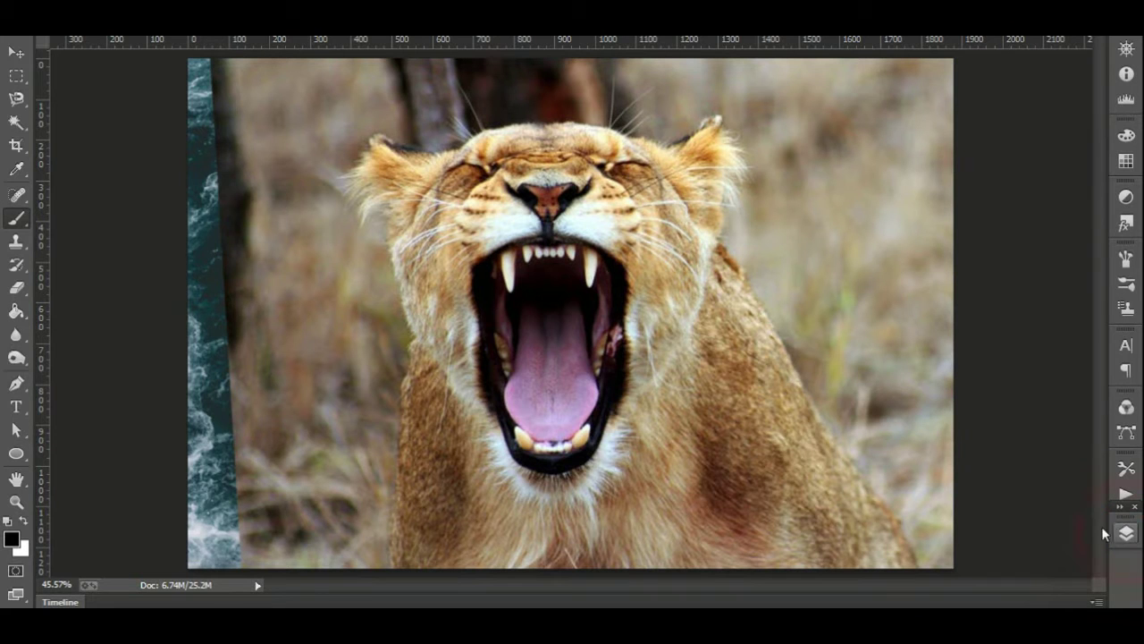
mouse_move(277, 228)
mouse_down()
mouse_move(286, 349)
mouse_move(259, 196)
mouse_move(259, 554)
mouse_move(213, 218)
mouse_move(268, 125)
mouse_move(313, 89)
mouse_move(482, 71)
mouse_up()
mouse_move(719, 52)
mouse_down()
mouse_move(773, 67)
mouse_move(269, 81)
mouse_move(535, 50)
mouse_move(912, 171)
mouse_move(1013, 376)
mouse_move(952, 188)
mouse_up()
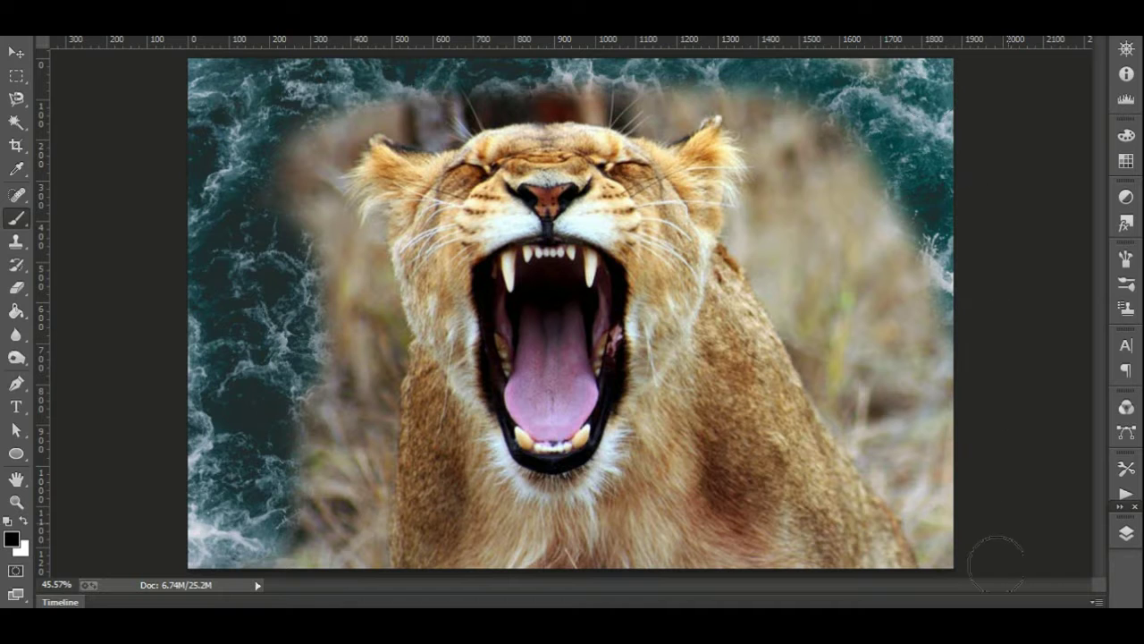
mouse_move(940, 544)
mouse_down()
mouse_move(867, 368)
mouse_move(830, 187)
mouse_move(894, 233)
mouse_move(939, 385)
mouse_move(876, 339)
mouse_up()
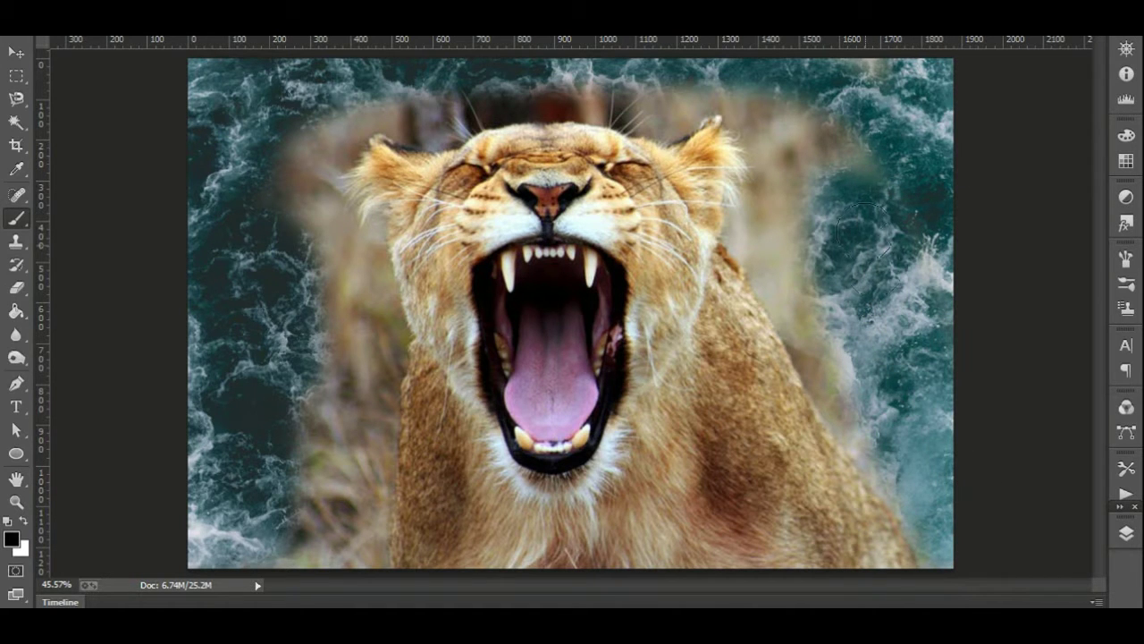
mouse_move(895, 237)
mouse_down()
mouse_move(840, 152)
mouse_move(900, 374)
mouse_up()
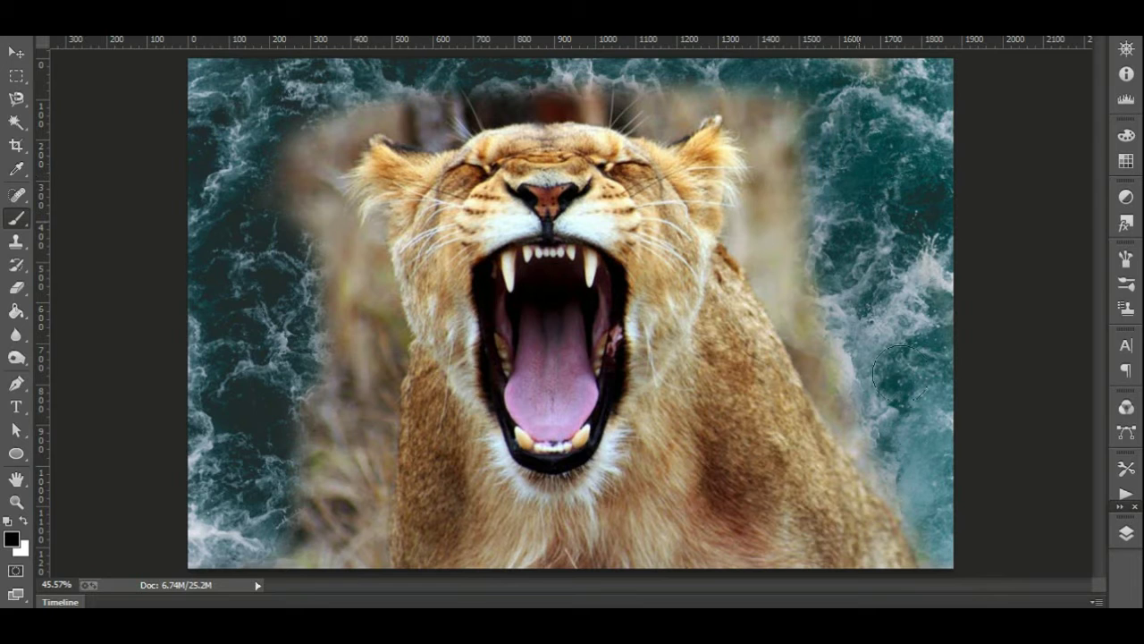
mouse_move(920, 473)
mouse_down()
mouse_move(827, 393)
mouse_move(780, 189)
mouse_move(778, 125)
mouse_move(791, 98)
mouse_up()
mouse_move(875, 365)
mouse_down()
mouse_move(885, 592)
mouse_move(854, 482)
mouse_move(804, 555)
mouse_move(733, 501)
mouse_move(769, 493)
mouse_move(782, 393)
mouse_move(662, 536)
mouse_move(528, 559)
mouse_move(420, 505)
mouse_move(447, 496)
mouse_move(313, 465)
mouse_move(340, 554)
mouse_move(329, 532)
mouse_move(339, 340)
mouse_move(358, 394)
mouse_move(535, 543)
mouse_move(626, 500)
mouse_move(755, 295)
mouse_move(734, 438)
mouse_move(769, 313)
mouse_up()
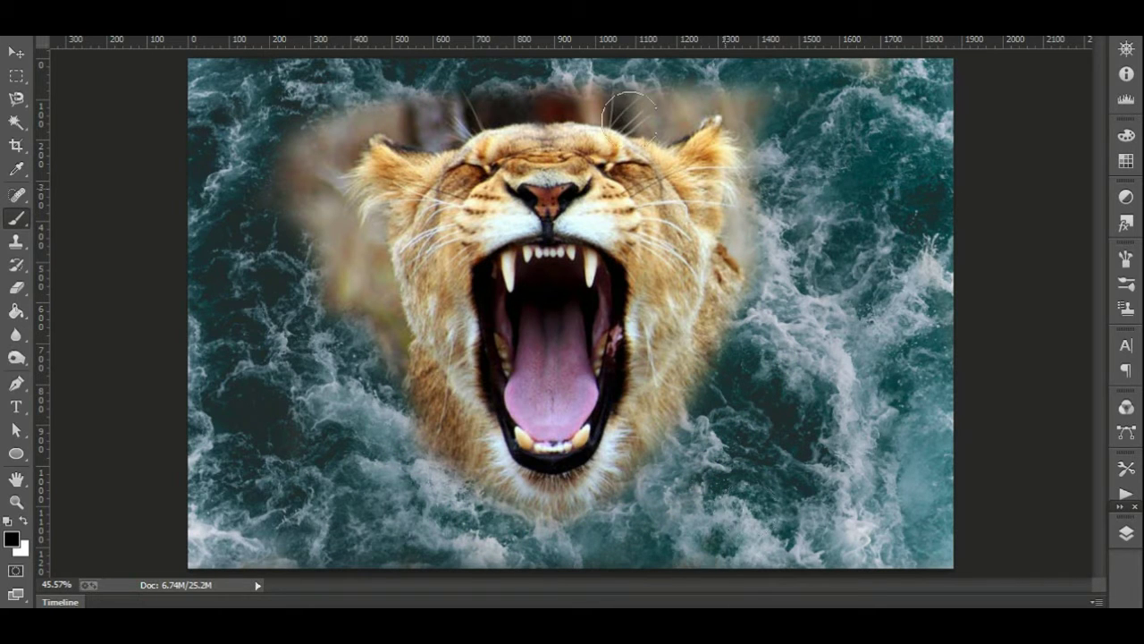
Mask out the tan haze above the head, along both cheeks and at the top right
mouse_move(658, 98)
mouse_down()
mouse_move(483, 103)
mouse_move(331, 125)
mouse_move(346, 408)
mouse_move(358, 286)
mouse_up()
mouse_move(433, 462)
mouse_down()
mouse_move(424, 411)
mouse_move(441, 486)
mouse_up()
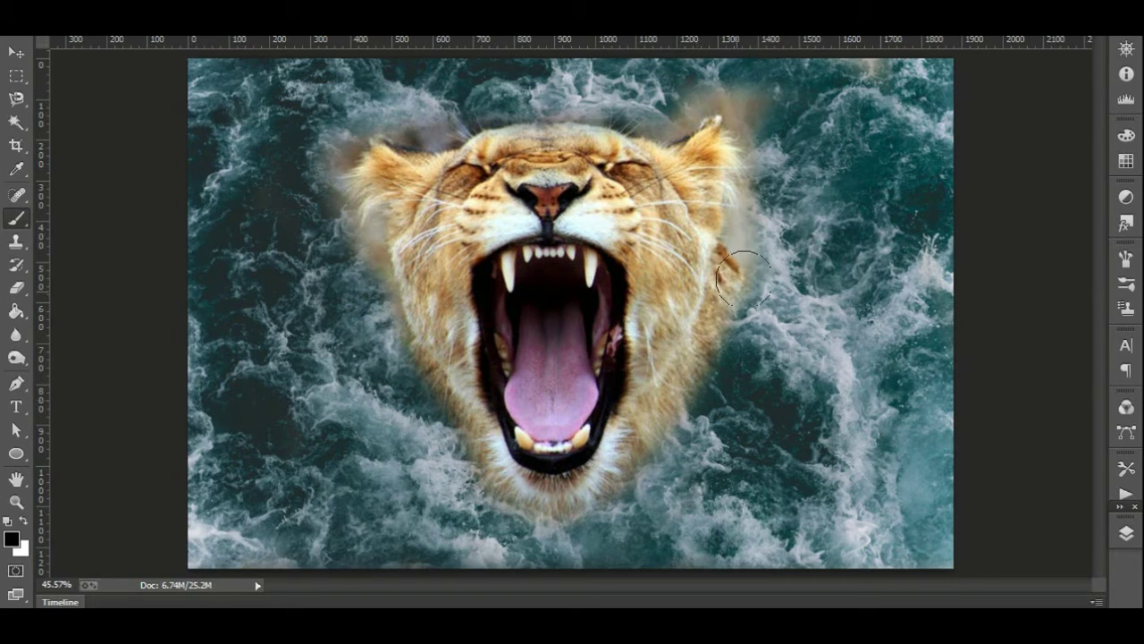
drag(743, 277, 693, 425)
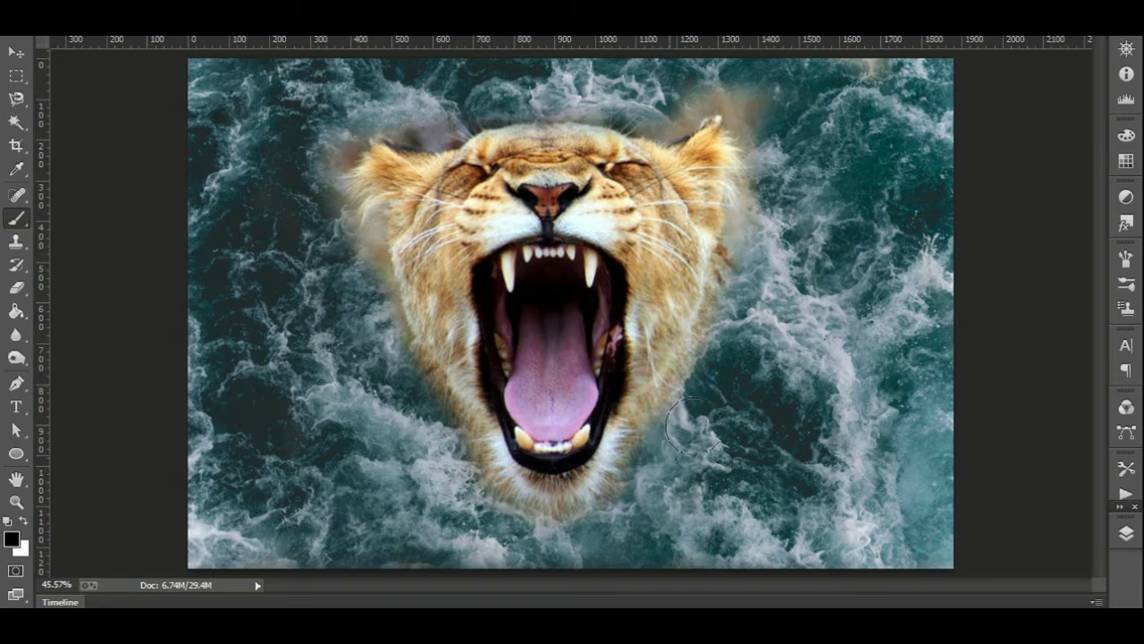
drag(751, 292, 762, 210)
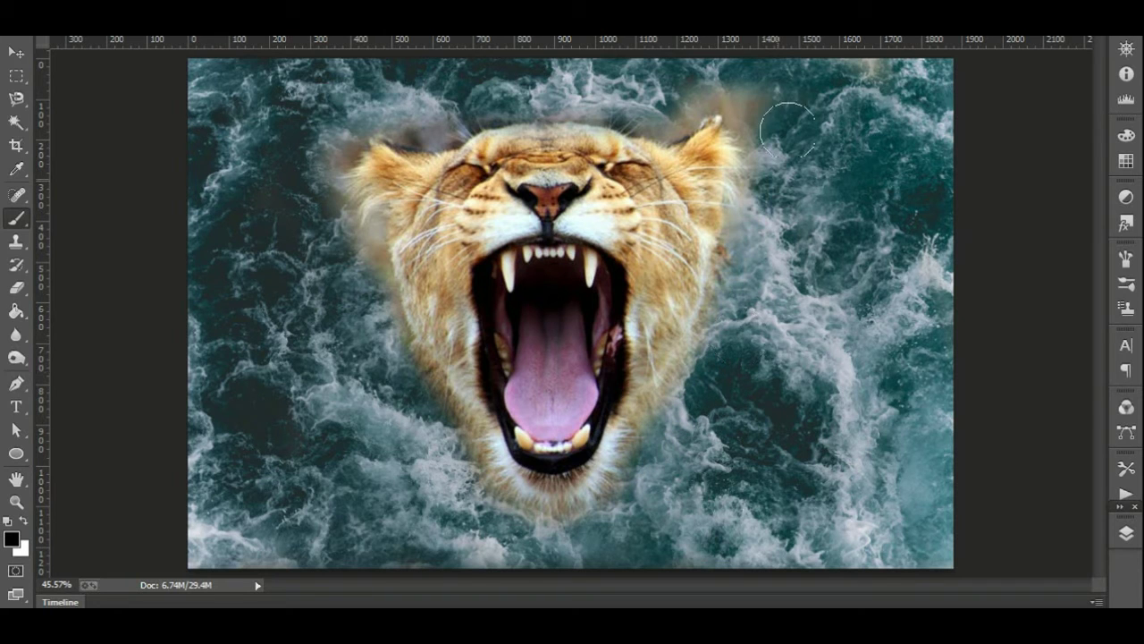
mouse_move(715, 79)
mouse_down()
mouse_move(700, 115)
mouse_move(444, 100)
mouse_move(348, 268)
mouse_move(368, 335)
mouse_up()
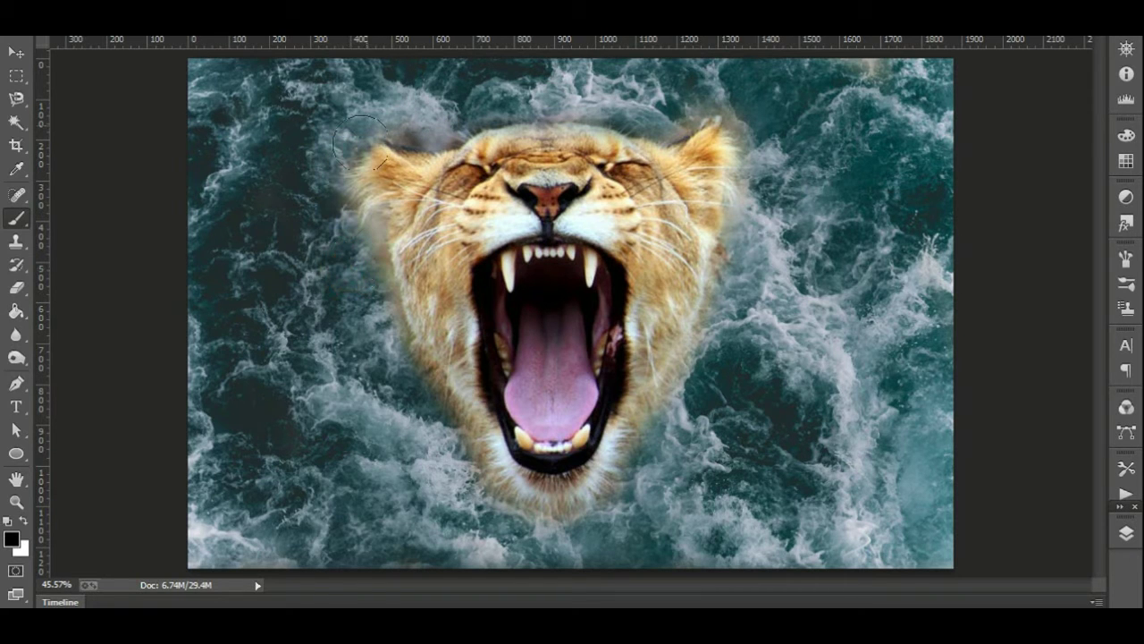
mouse_move(361, 270)
mouse_down()
mouse_move(345, 259)
mouse_move(431, 493)
mouse_up()
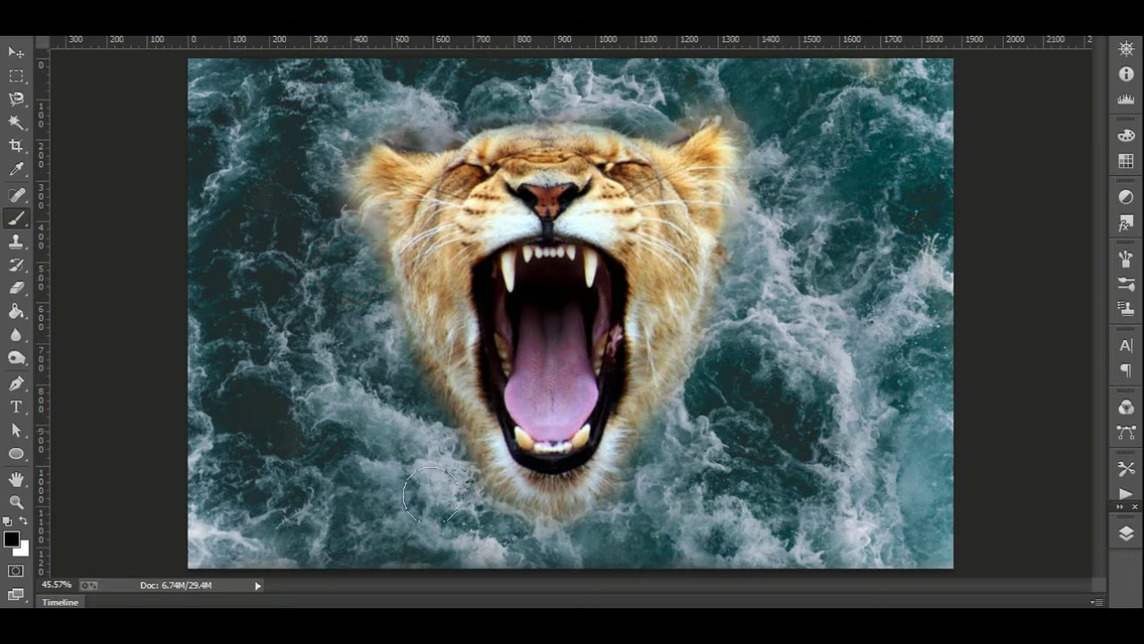
drag(712, 368, 699, 401)
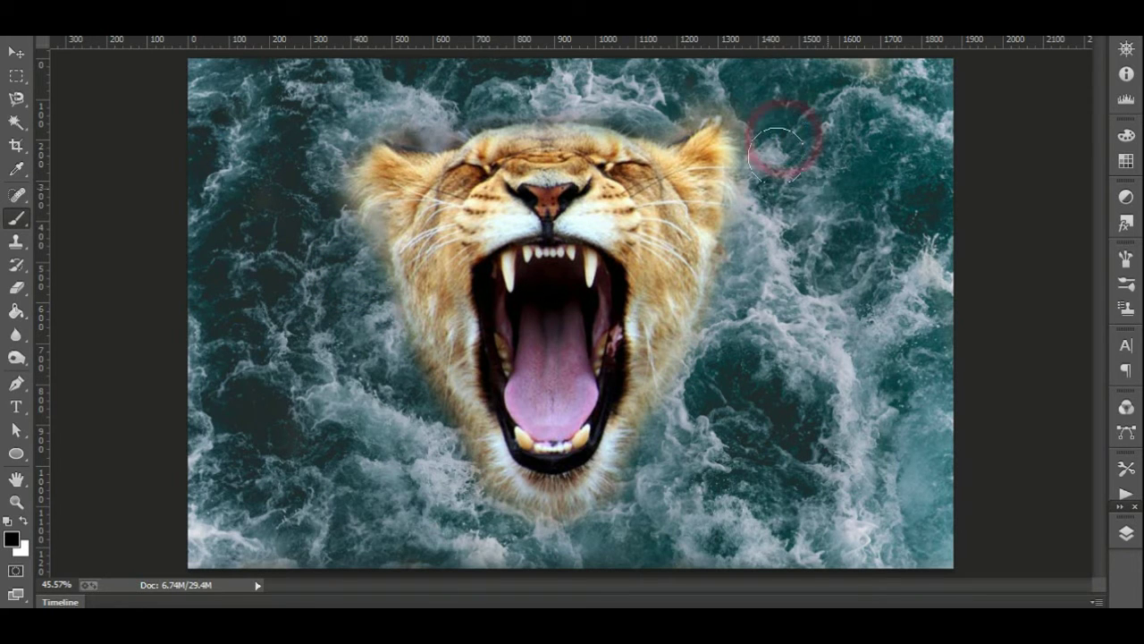
drag(863, 70, 898, 64)
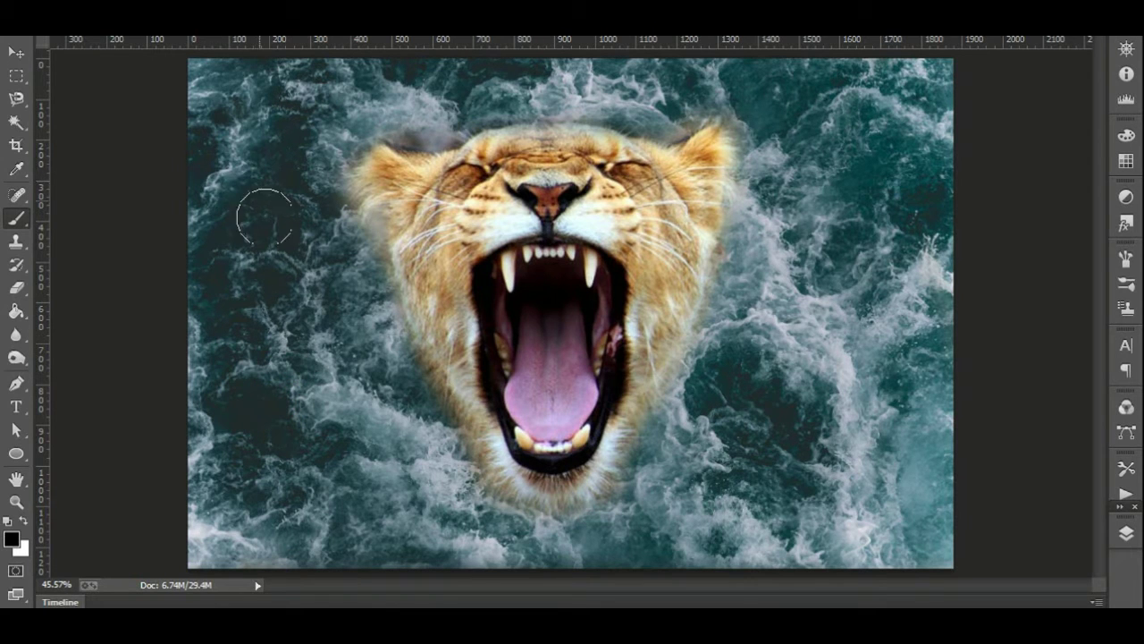
Add a colorized Hue/Saturation adjustment layer that tints the image sepia
click(1123, 536)
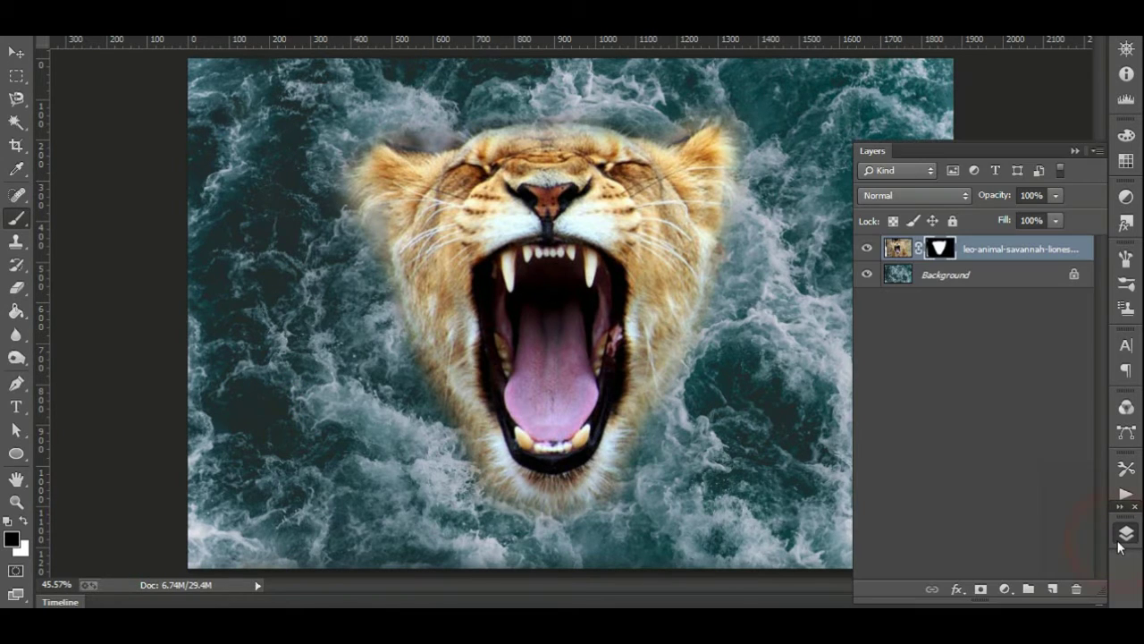
click(1007, 588)
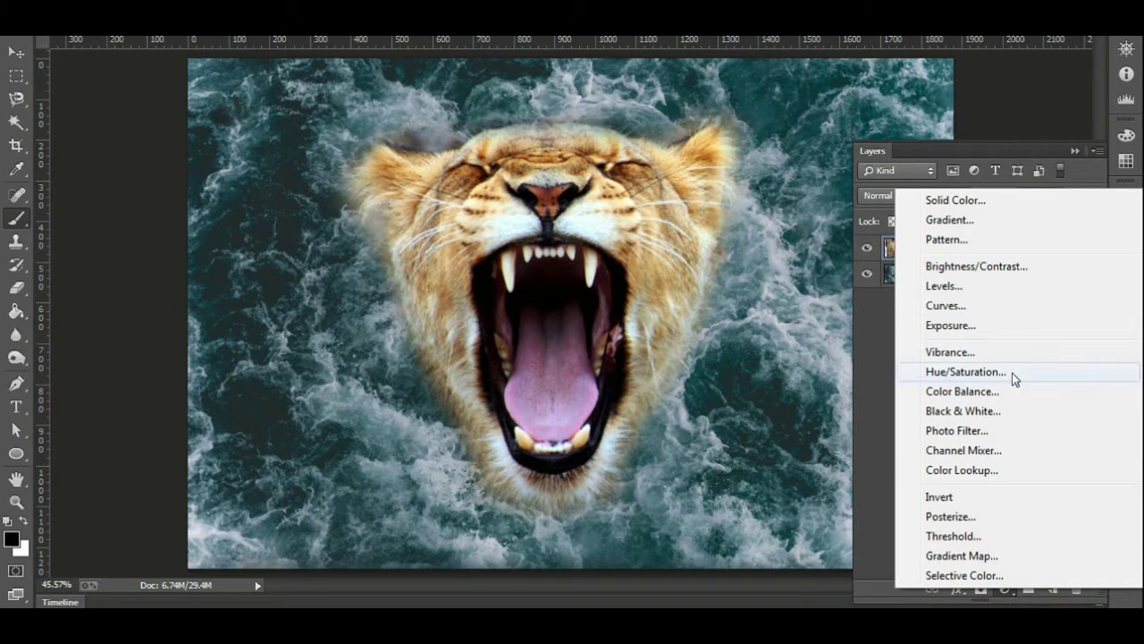
click(1002, 370)
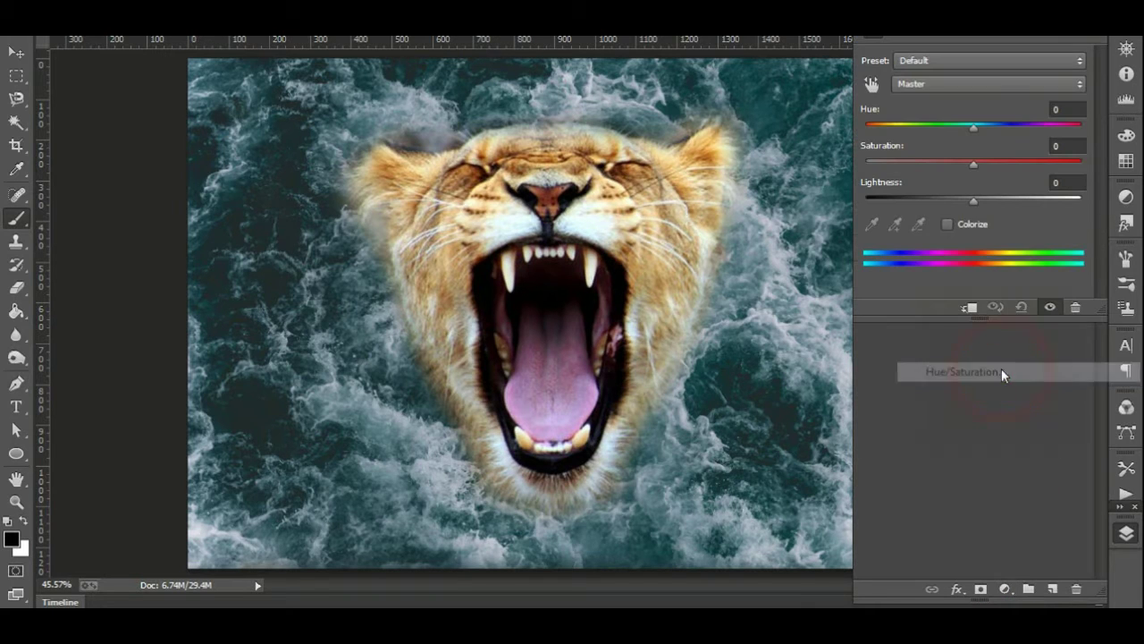
click(948, 226)
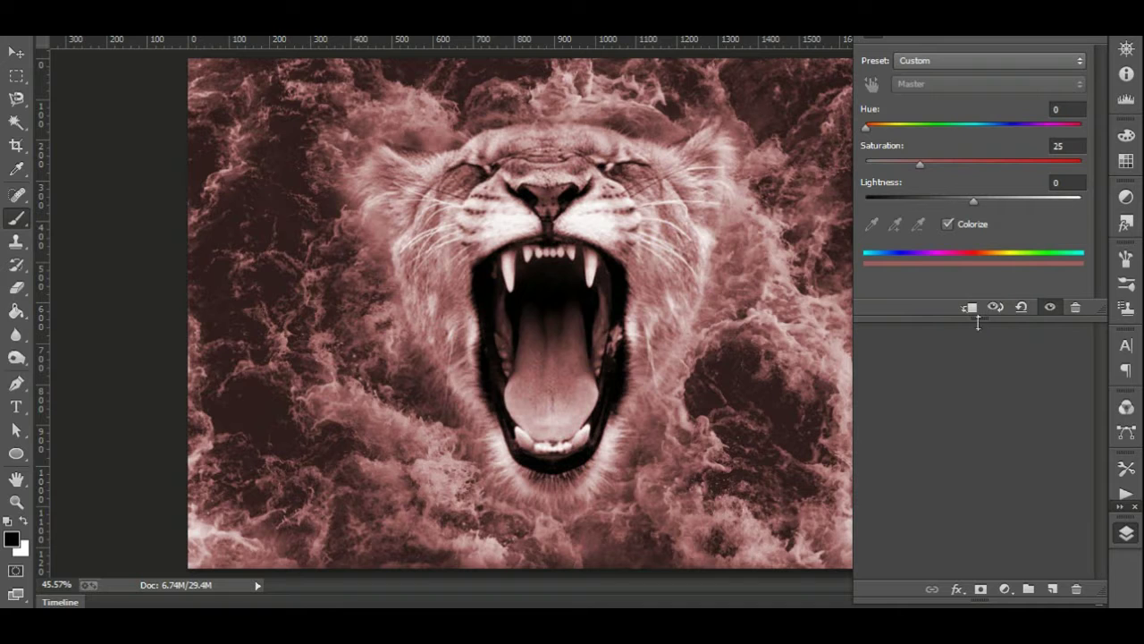
Resize the layer list and float the adjustment Properties panel
drag(979, 315, 975, 257)
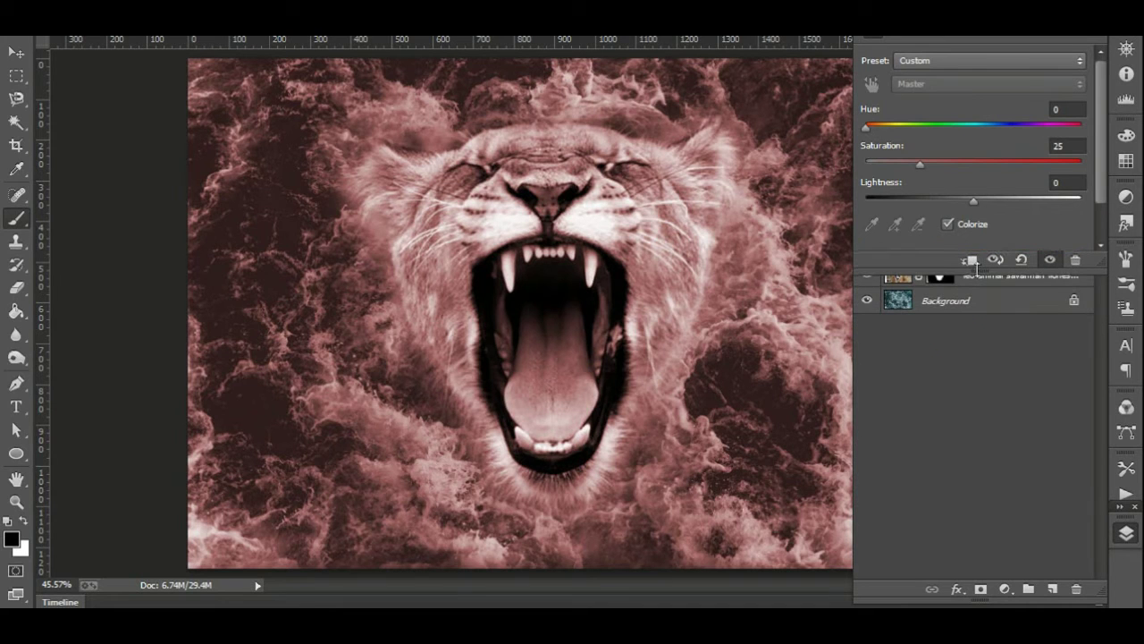
drag(974, 257, 967, 357)
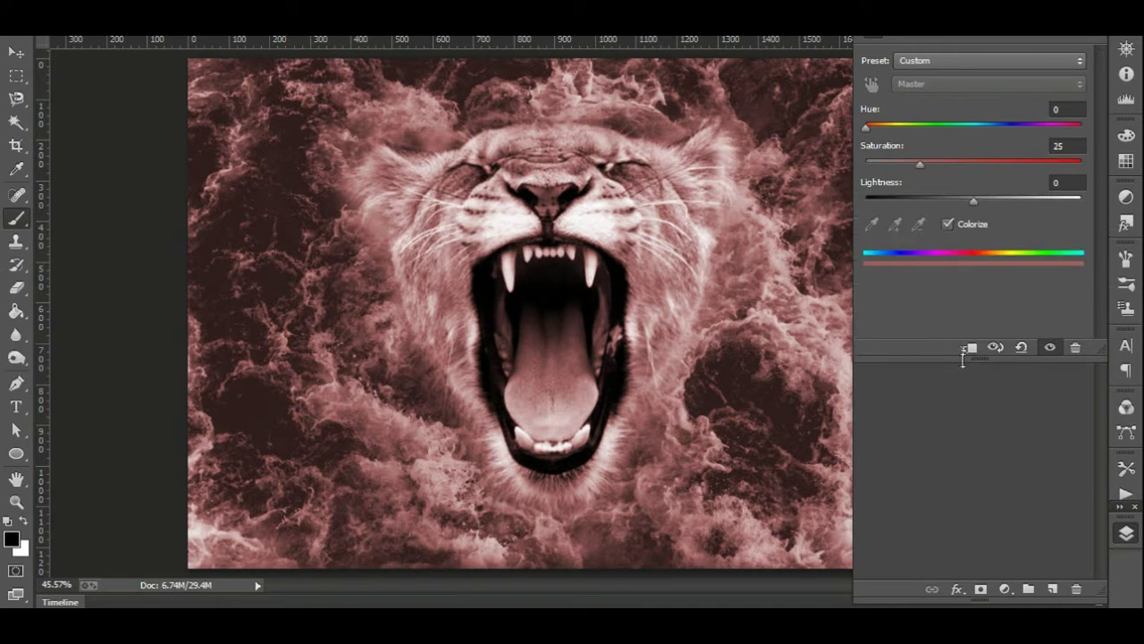
drag(934, 38, 638, 127)
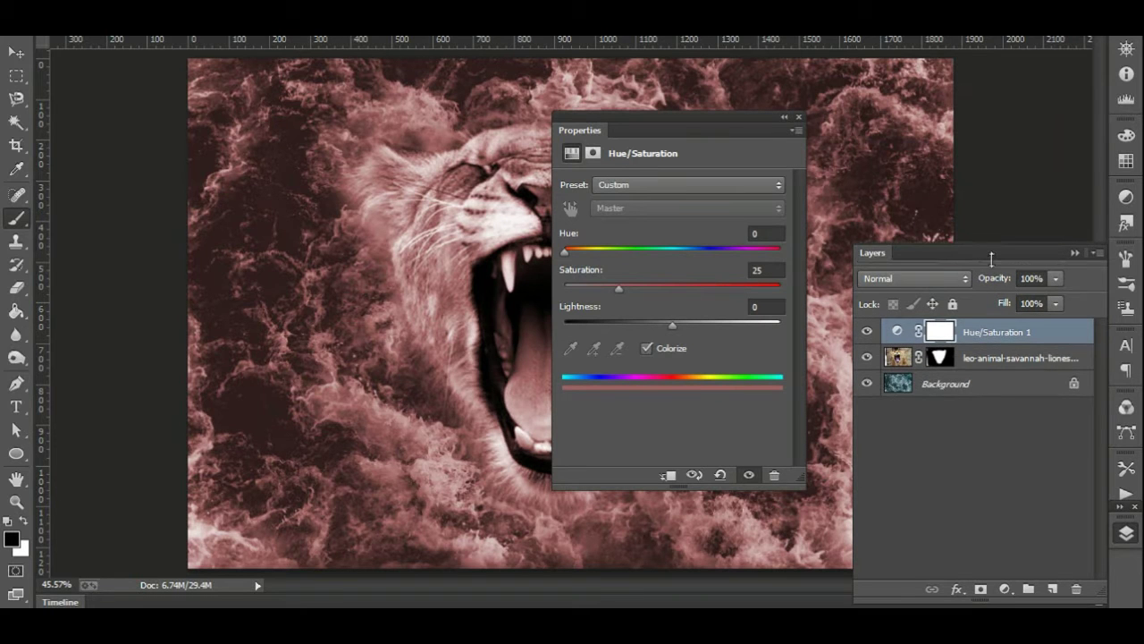
Dock the Properties panel above Layers so the full layer list shows
drag(997, 143, 983, 289)
drag(768, 119, 1004, 38)
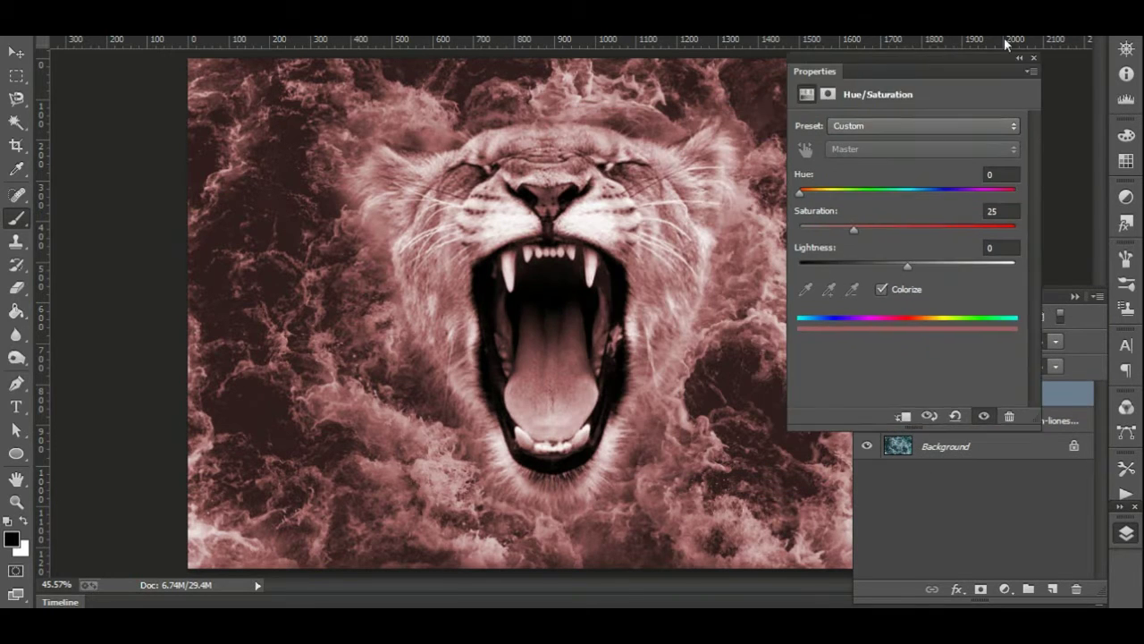
mouse_move(995, 331)
mouse_down()
mouse_move(1003, 248)
mouse_move(998, 282)
mouse_up()
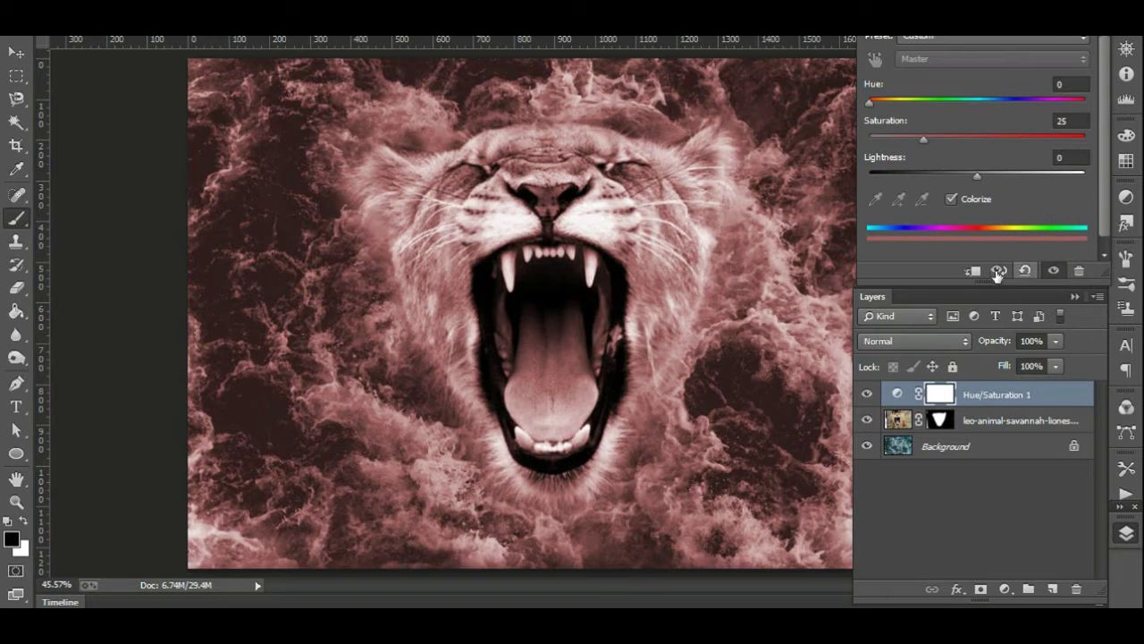
Set the tint hue to 187 and clip it to the lioness layer
mouse_move(869, 104)
mouse_down()
mouse_move(1006, 112)
mouse_move(984, 111)
mouse_up()
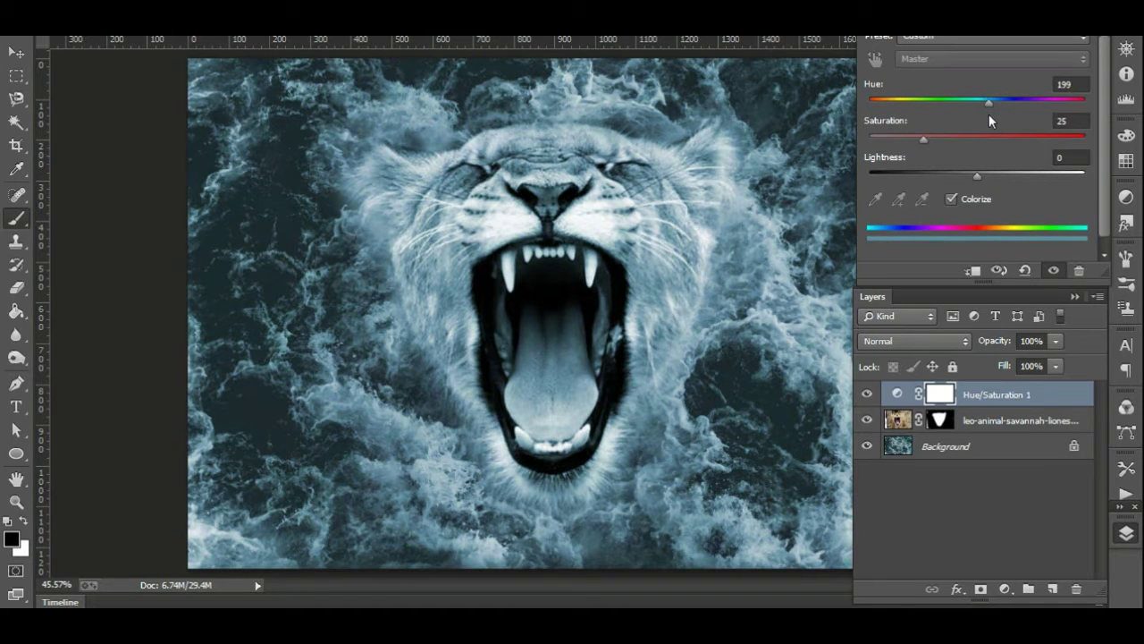
click(973, 271)
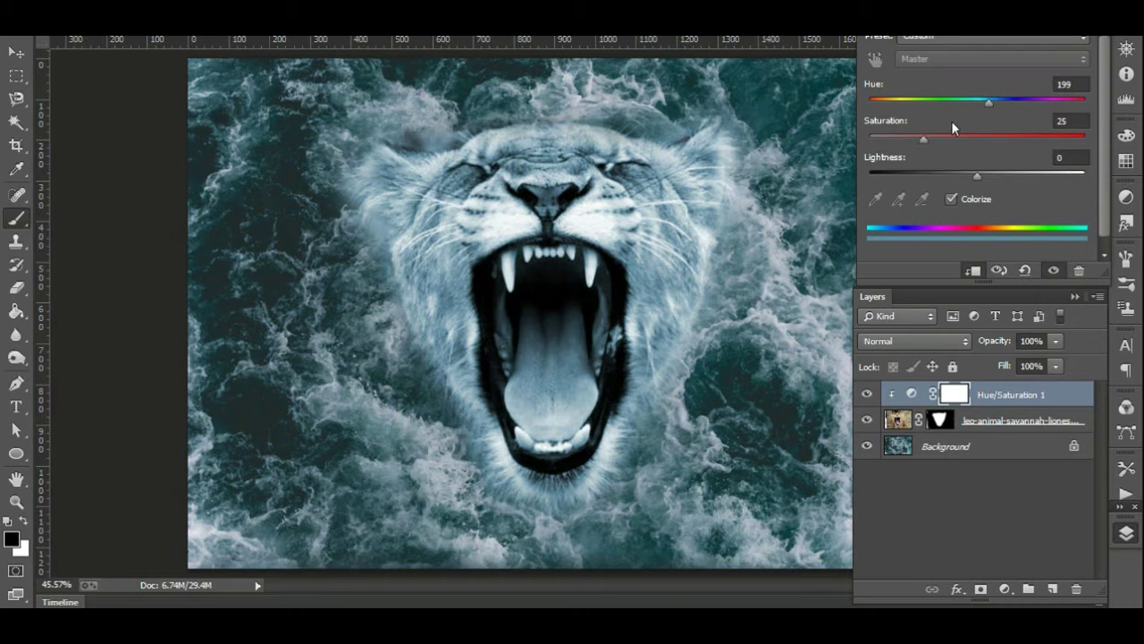
drag(986, 102, 983, 102)
Add a Brightness/Contrast layer clipped to the lioness: contrast 14, brightness -15
click(1005, 590)
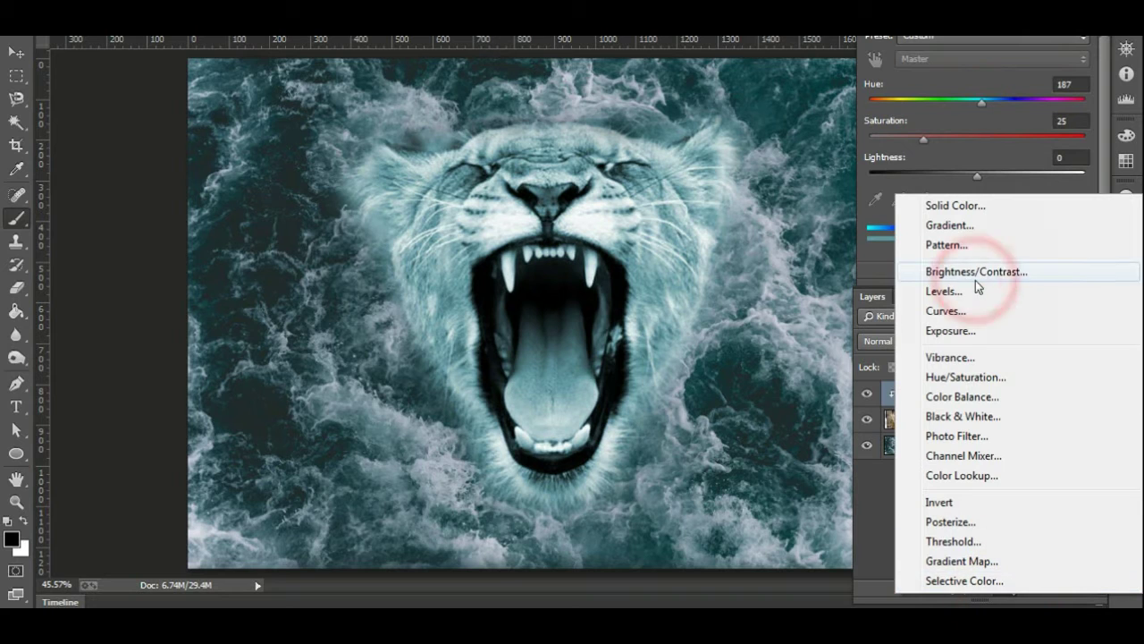
click(977, 272)
drag(978, 112, 995, 115)
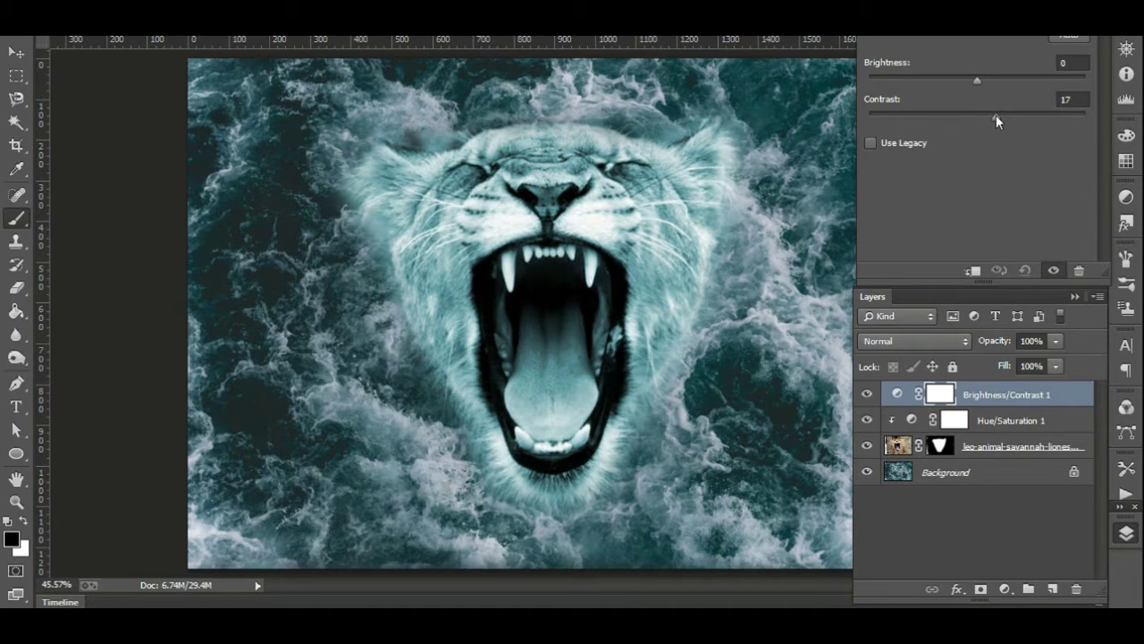
mouse_move(976, 79)
mouse_down()
mouse_move(989, 82)
mouse_move(974, 85)
mouse_move(1001, 117)
mouse_move(964, 117)
mouse_move(986, 82)
mouse_move(972, 82)
mouse_move(991, 82)
mouse_move(988, 114)
mouse_move(971, 115)
mouse_move(979, 82)
mouse_move(907, 77)
mouse_move(953, 82)
mouse_up()
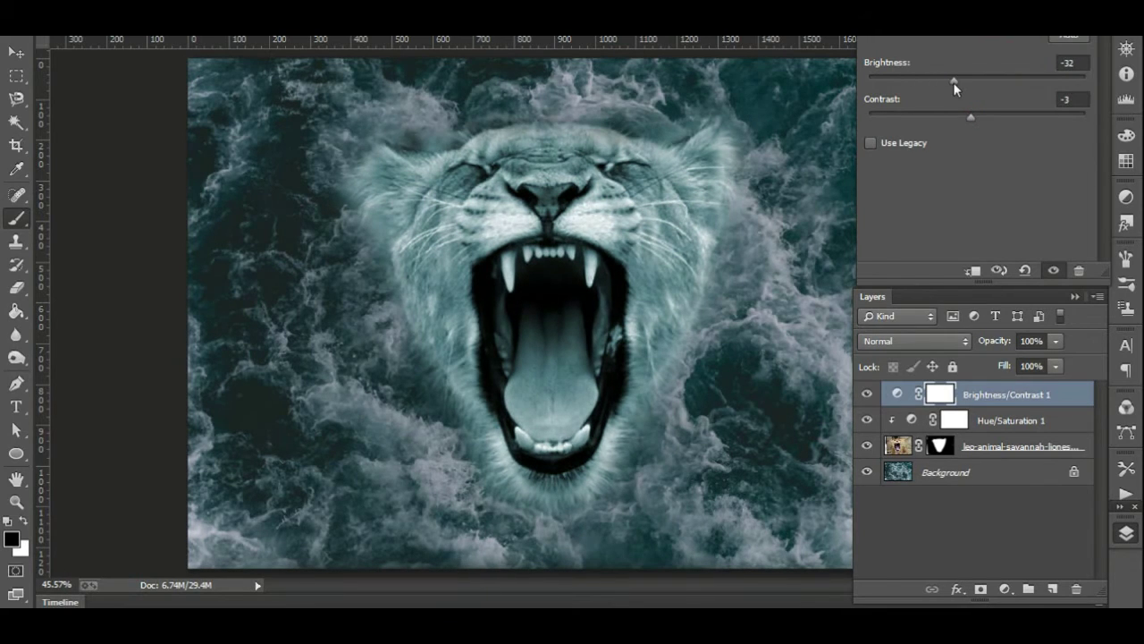
click(975, 268)
mouse_move(961, 81)
mouse_down()
mouse_move(987, 78)
mouse_move(968, 83)
mouse_move(992, 116)
mouse_up()
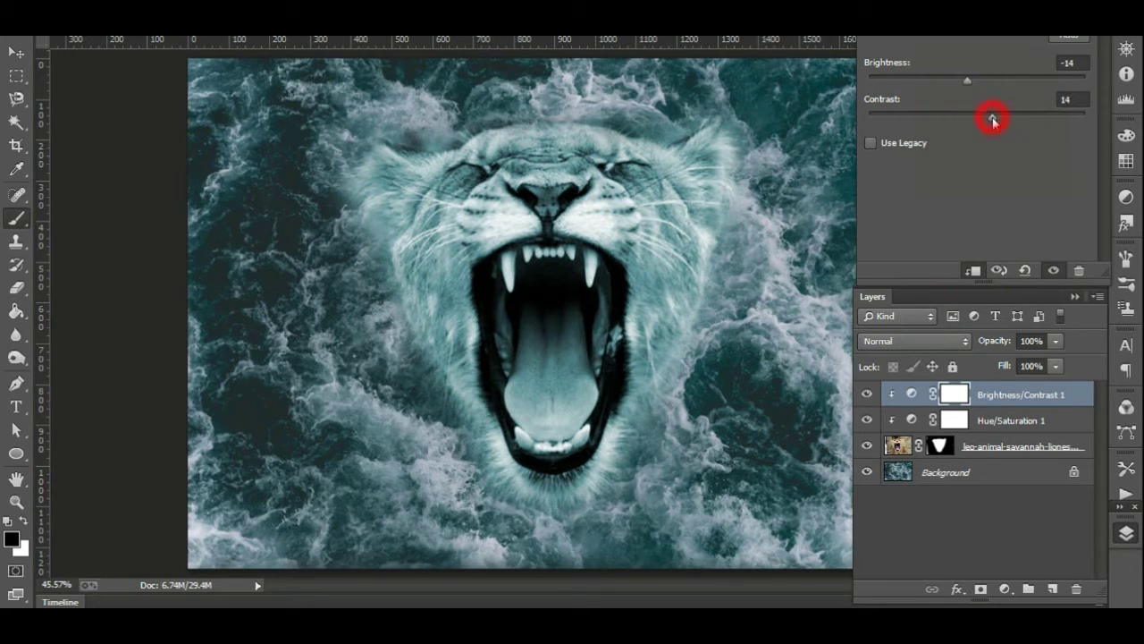
drag(969, 78, 966, 80)
click(1126, 534)
click(1126, 534)
click(1004, 590)
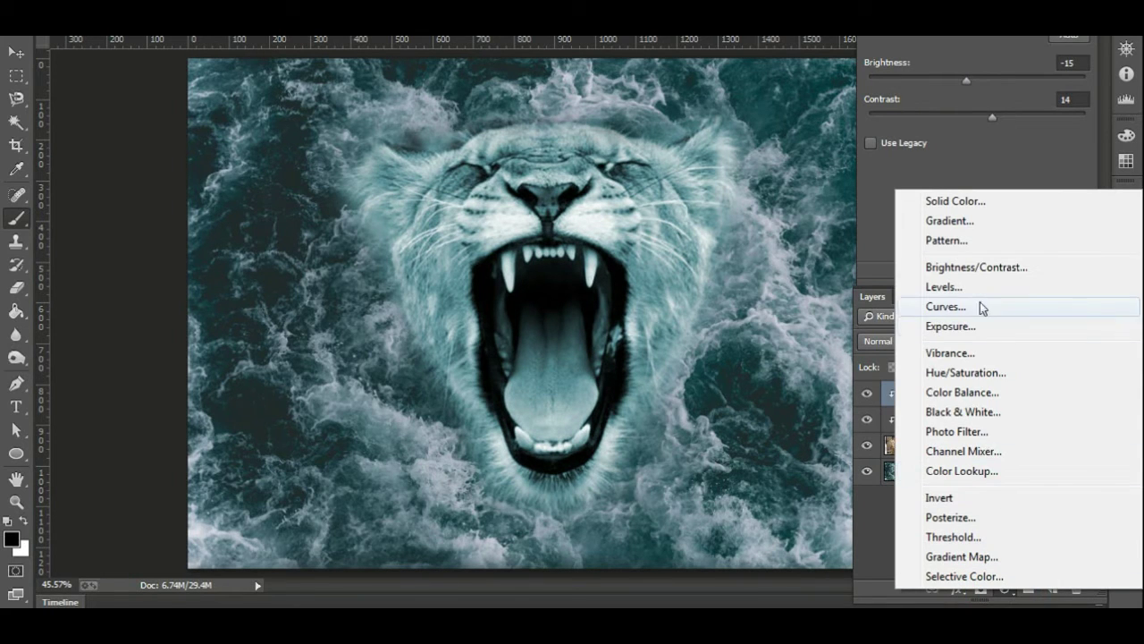
Add Hue/Saturation 2 clipped to the lioness at Hue +4, Saturation +3, Lightness 0
click(1007, 374)
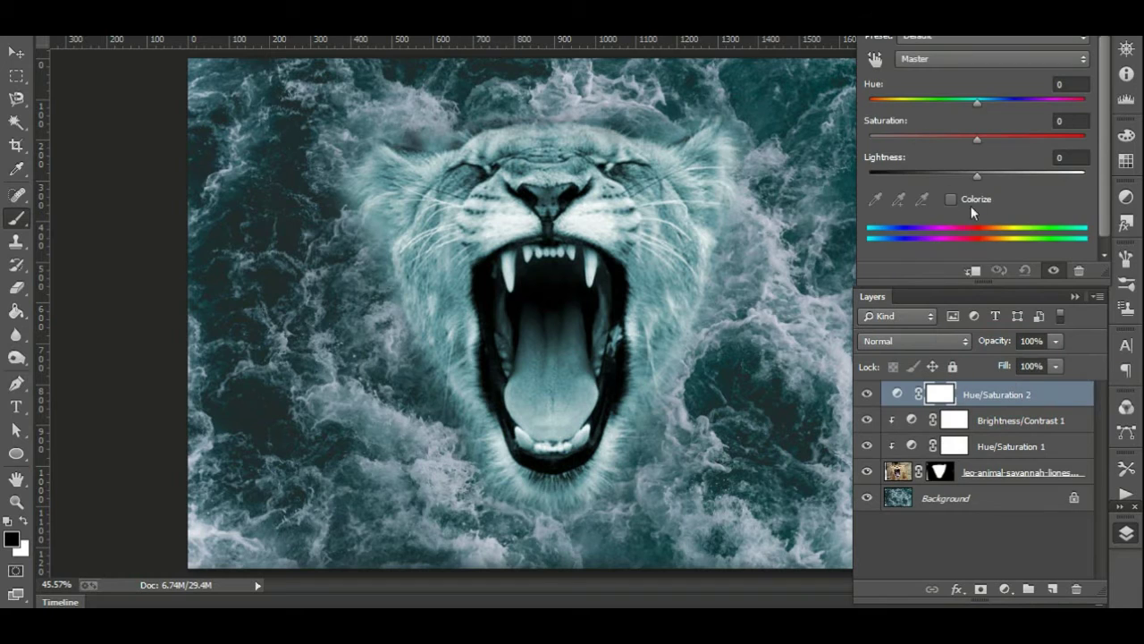
drag(977, 105, 995, 107)
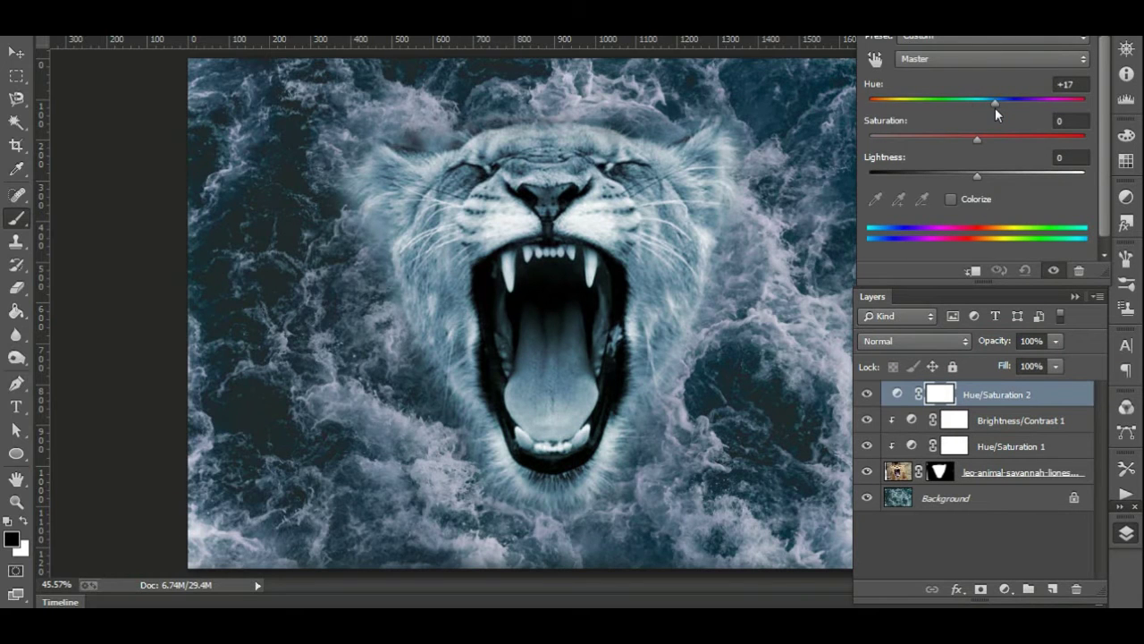
drag(977, 139, 979, 136)
click(972, 272)
drag(979, 170, 973, 178)
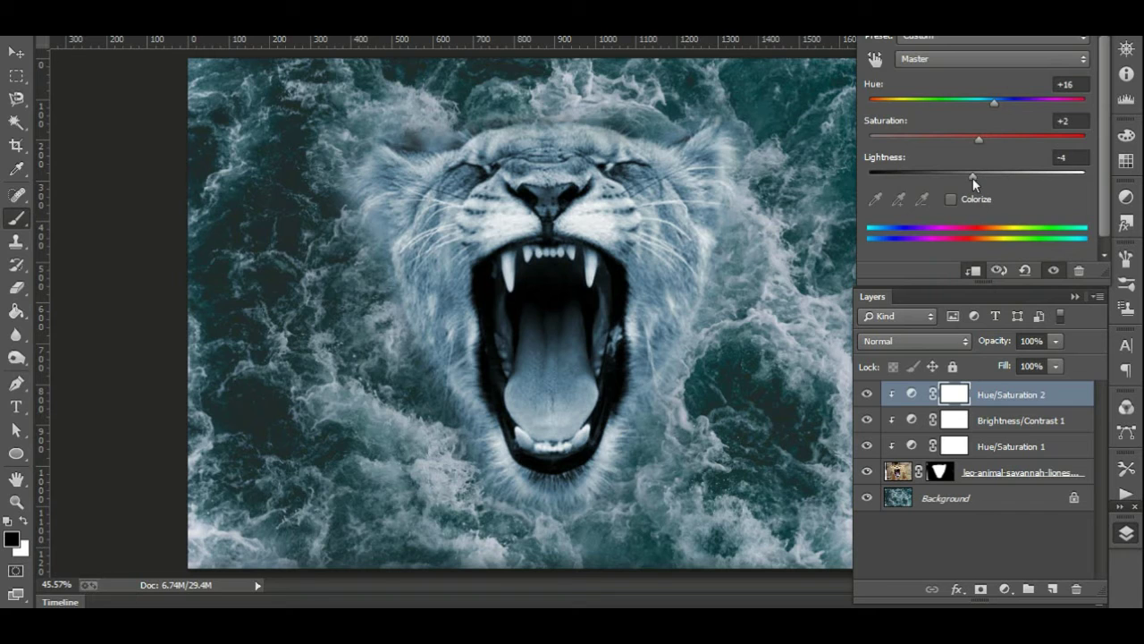
drag(971, 178, 978, 177)
mouse_move(979, 140)
mouse_down()
mouse_move(991, 140)
mouse_move(982, 140)
mouse_up()
mouse_move(996, 99)
mouse_down()
mouse_move(1029, 100)
mouse_move(981, 103)
mouse_up()
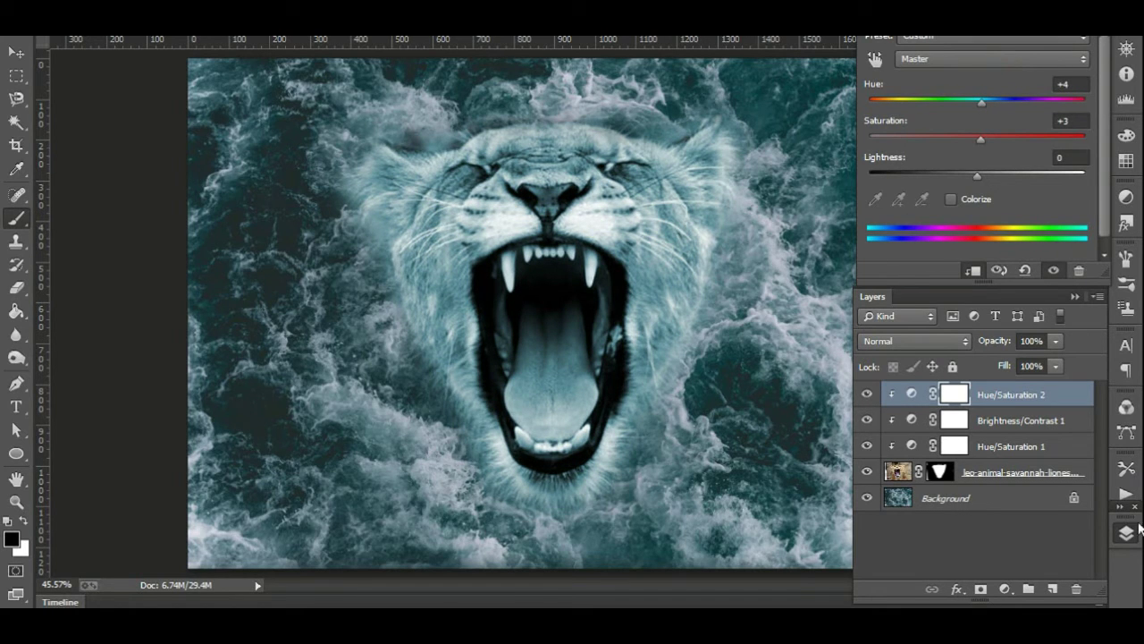
click(1126, 532)
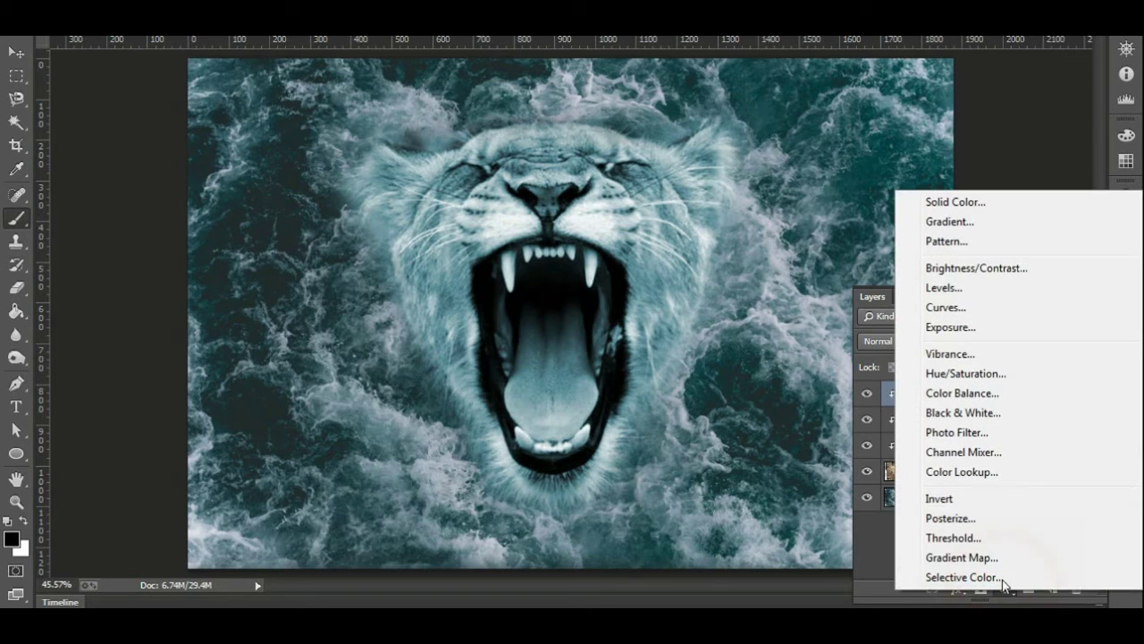
Add a Gradient Fill layer and set its left stop to dark navy
click(978, 218)
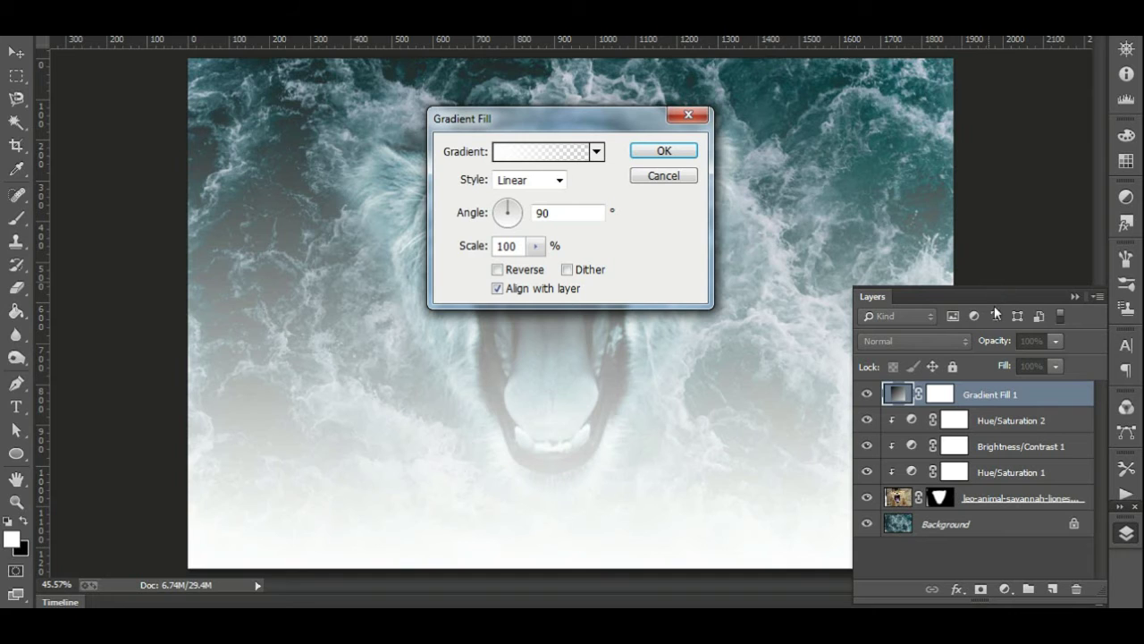
click(509, 152)
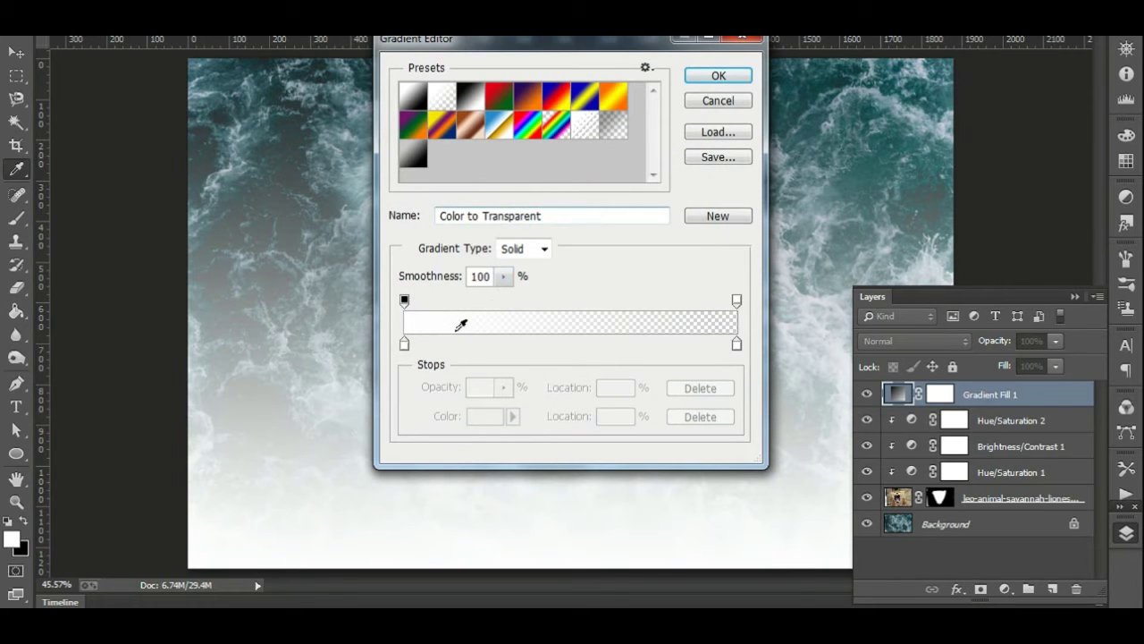
double_click(404, 345)
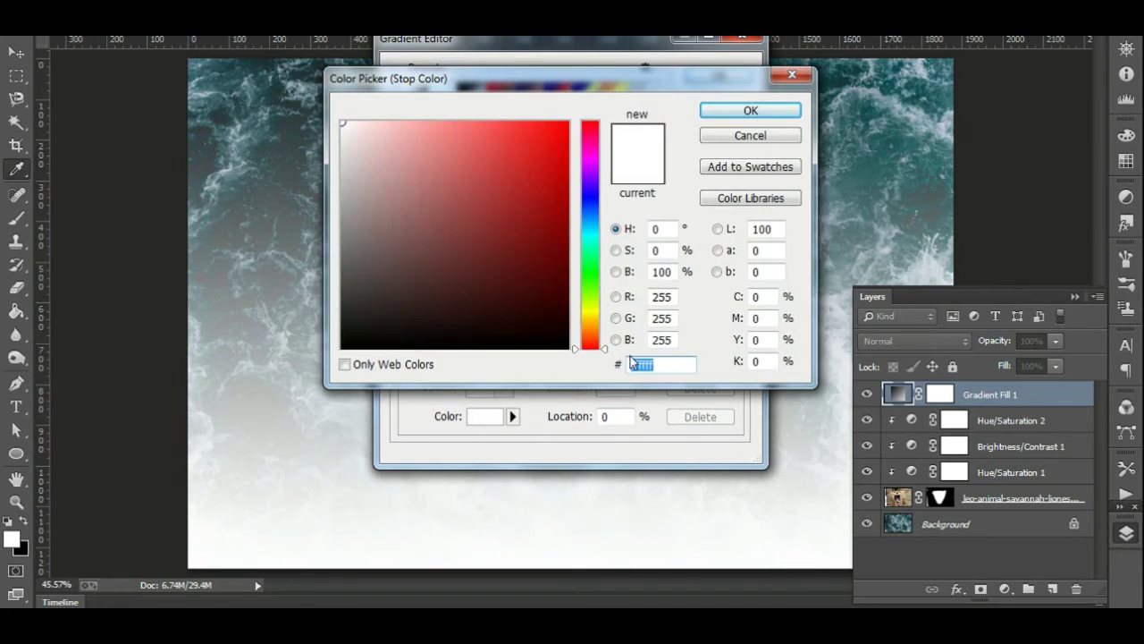
key(BackSpace)
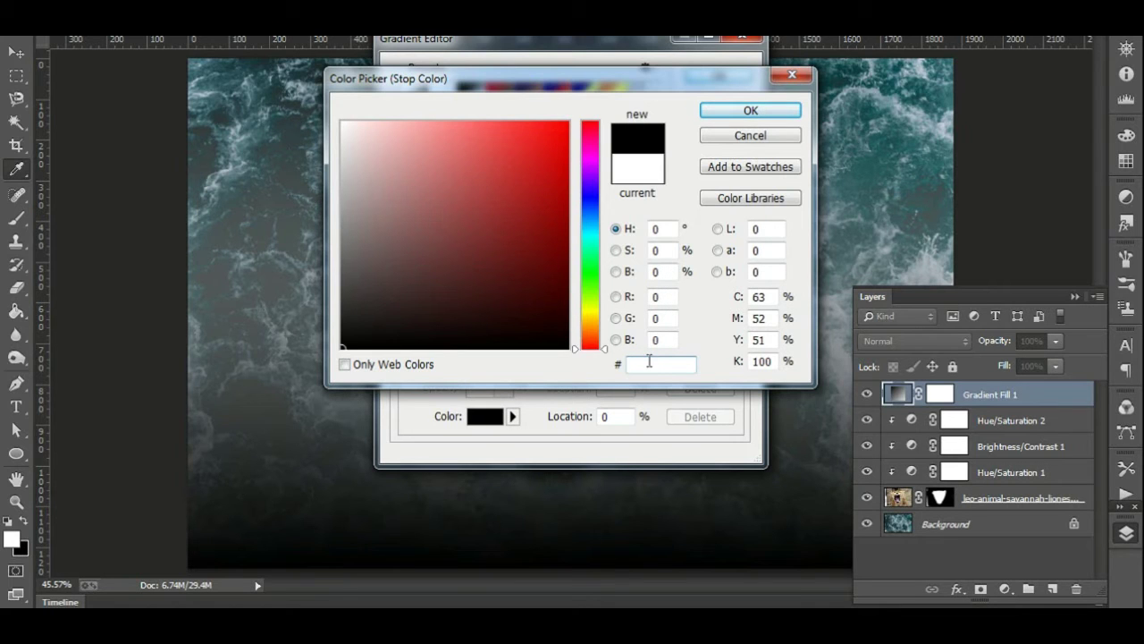
text(01)
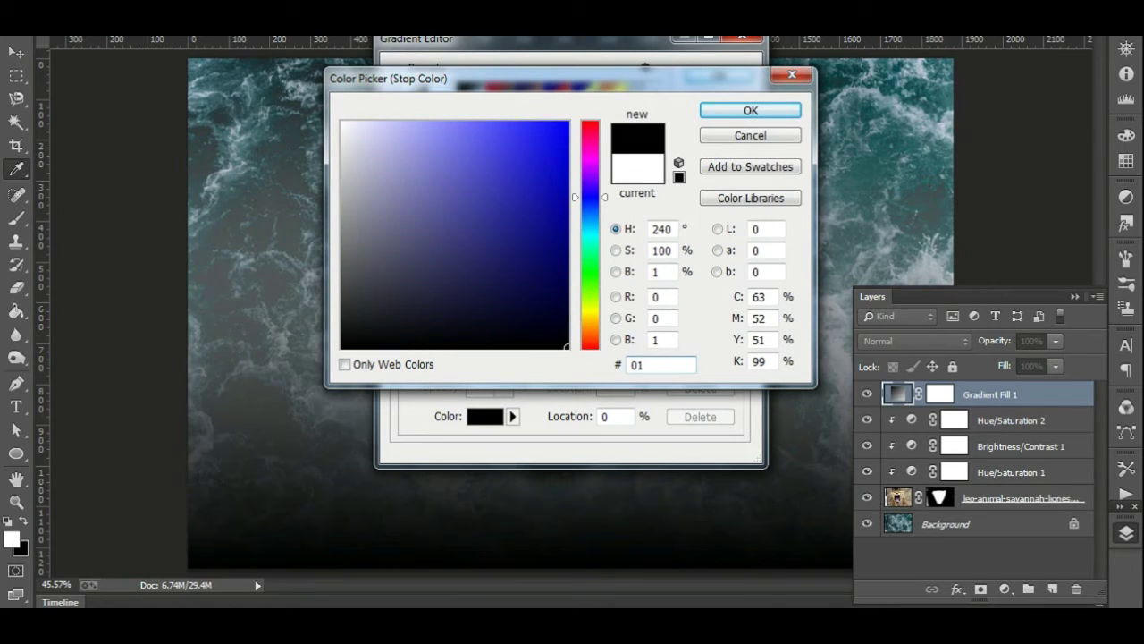
text(02)
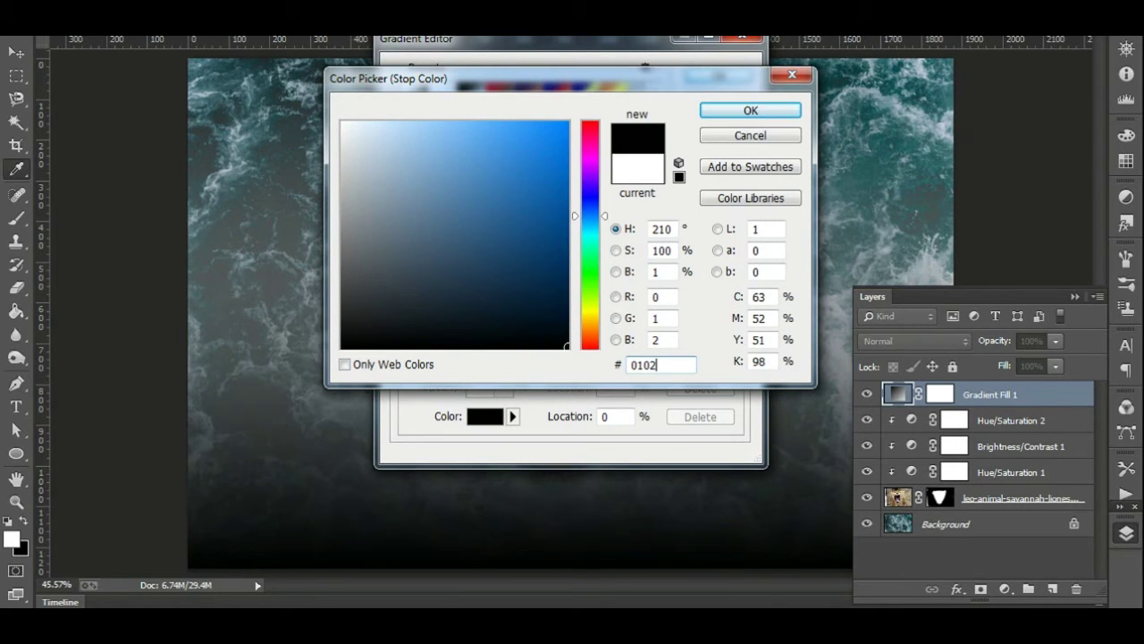
text(5)
click(754, 109)
Set the right gradient stop to cyan 0dbeff and accept the gradient
click(736, 344)
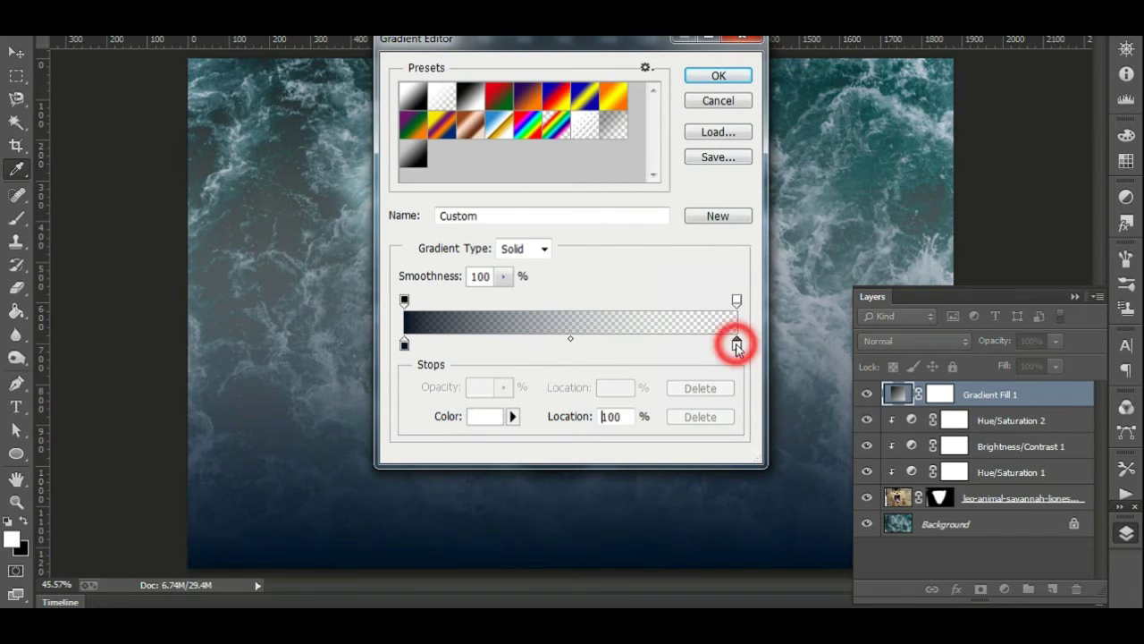
double_click(737, 345)
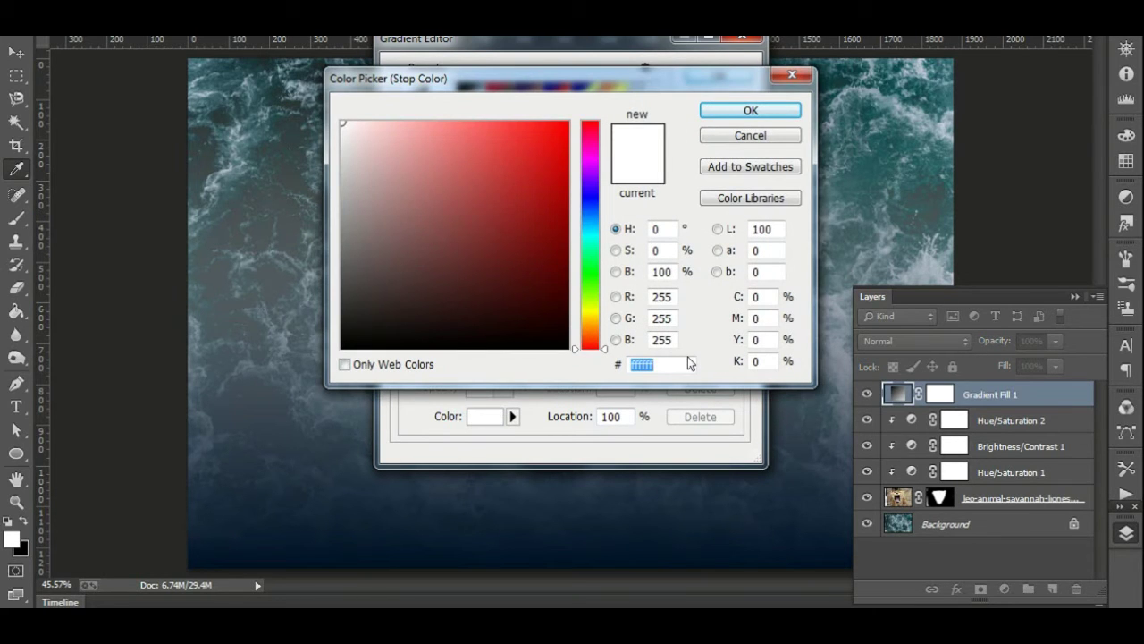
key(BackSpace)
text(dbeff)
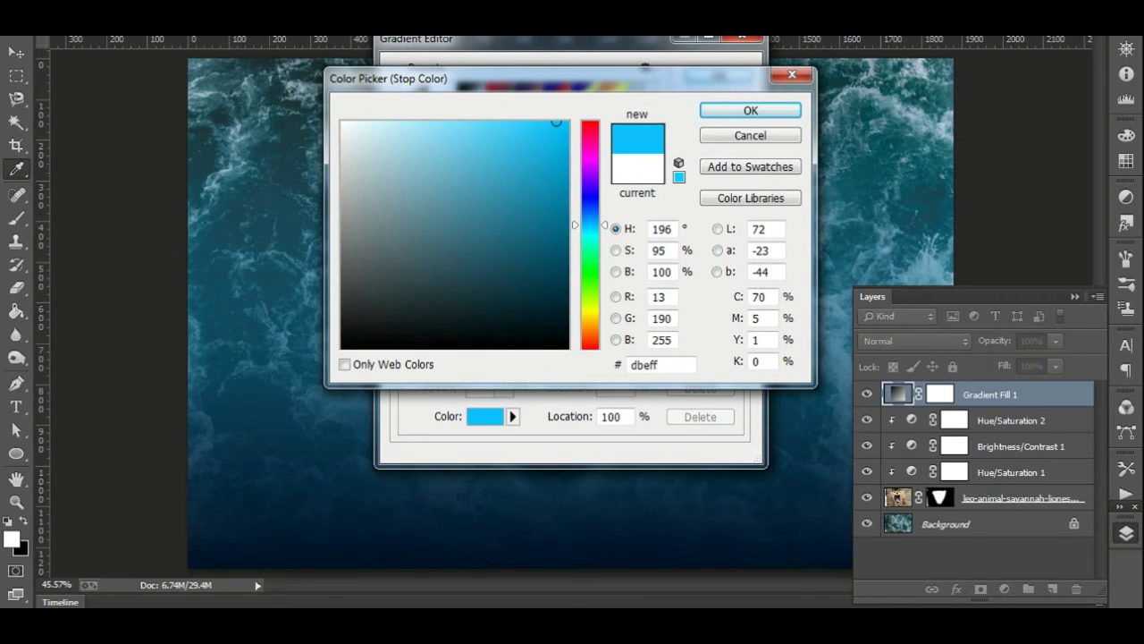
click(751, 111)
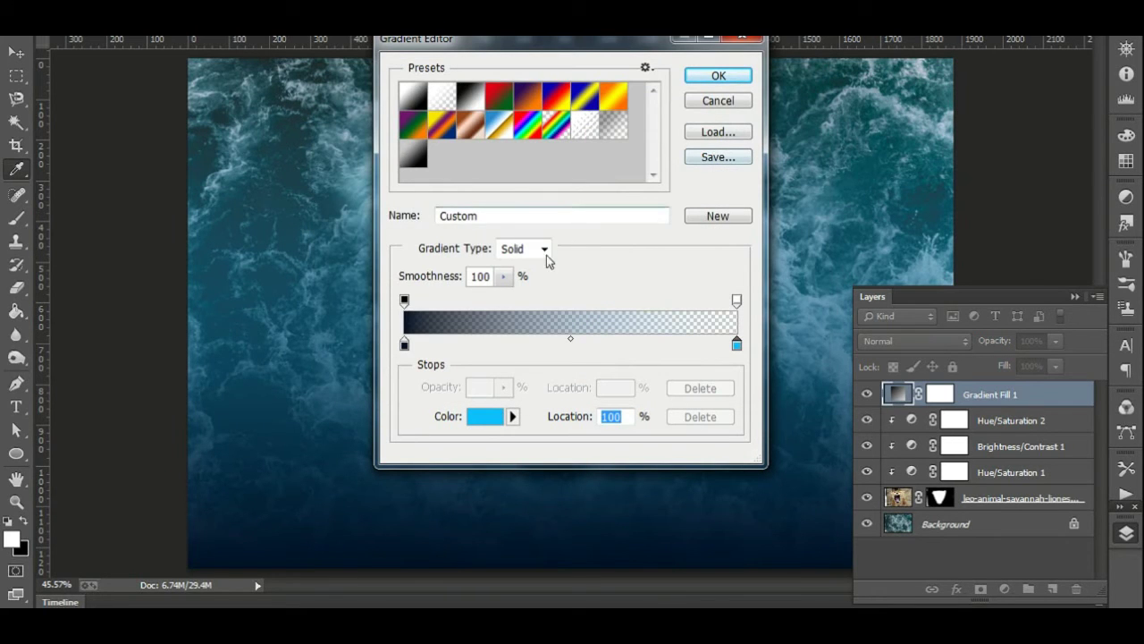
click(715, 77)
Set the gradient fill angle to 0° and apply it
double_click(582, 212)
key(BackSpace)
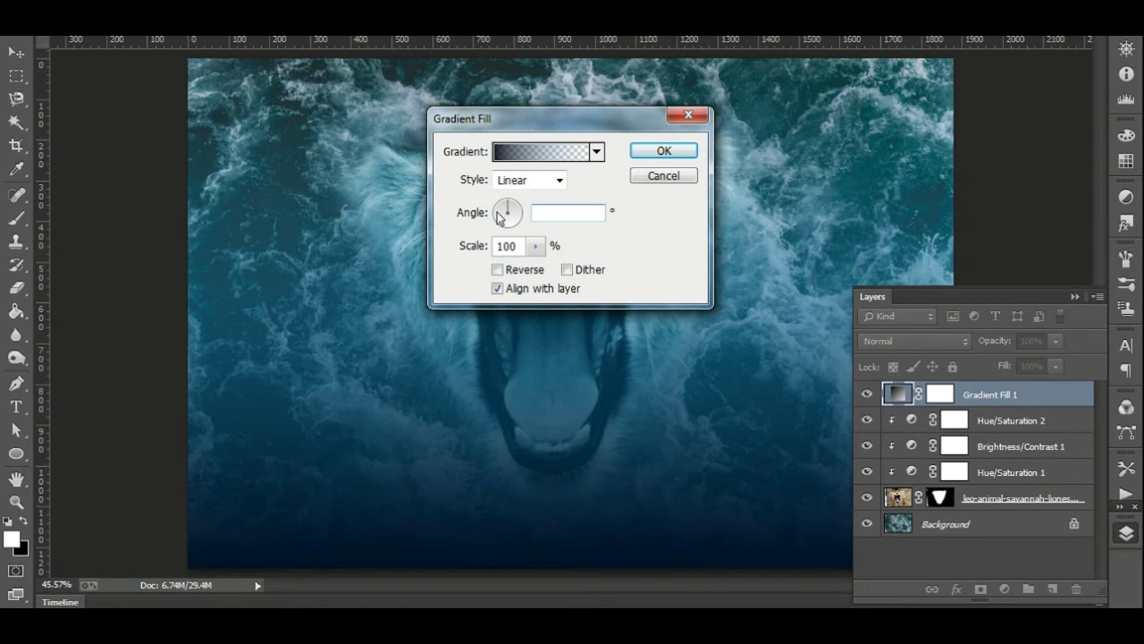
text(0)
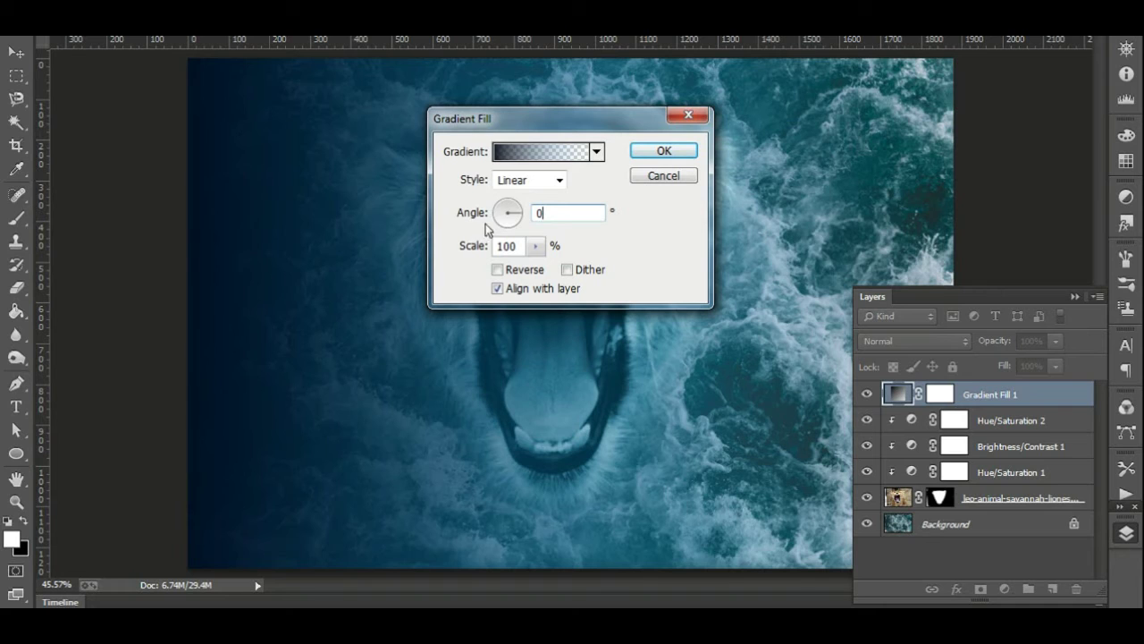
click(664, 152)
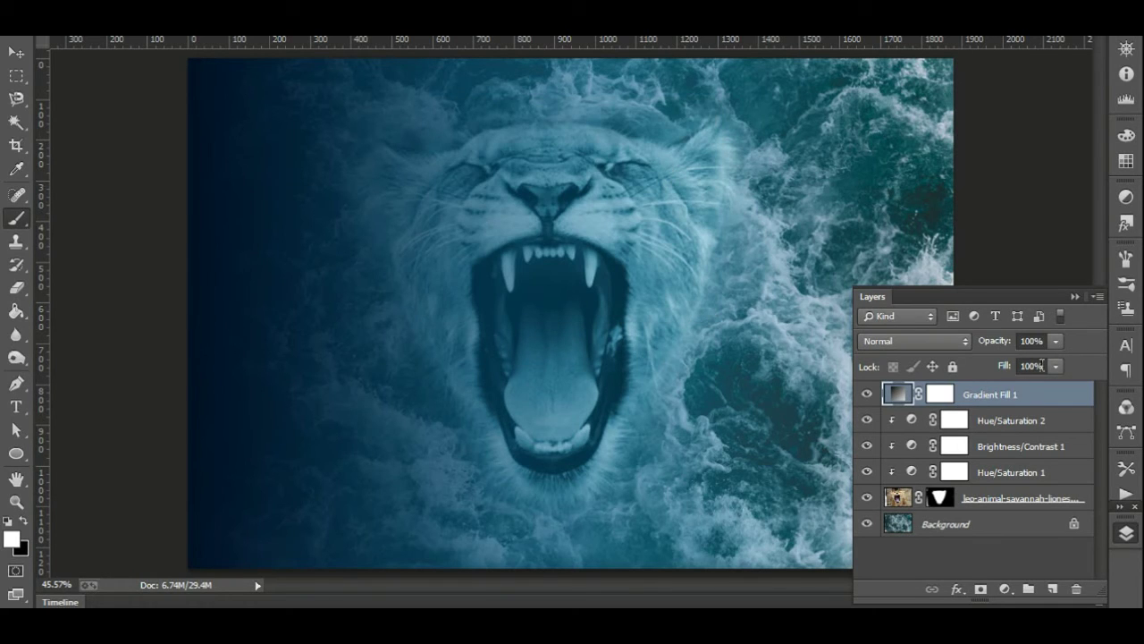
Set the gradient fill layer to Soft Light blend mode at 60% opacity
click(1053, 342)
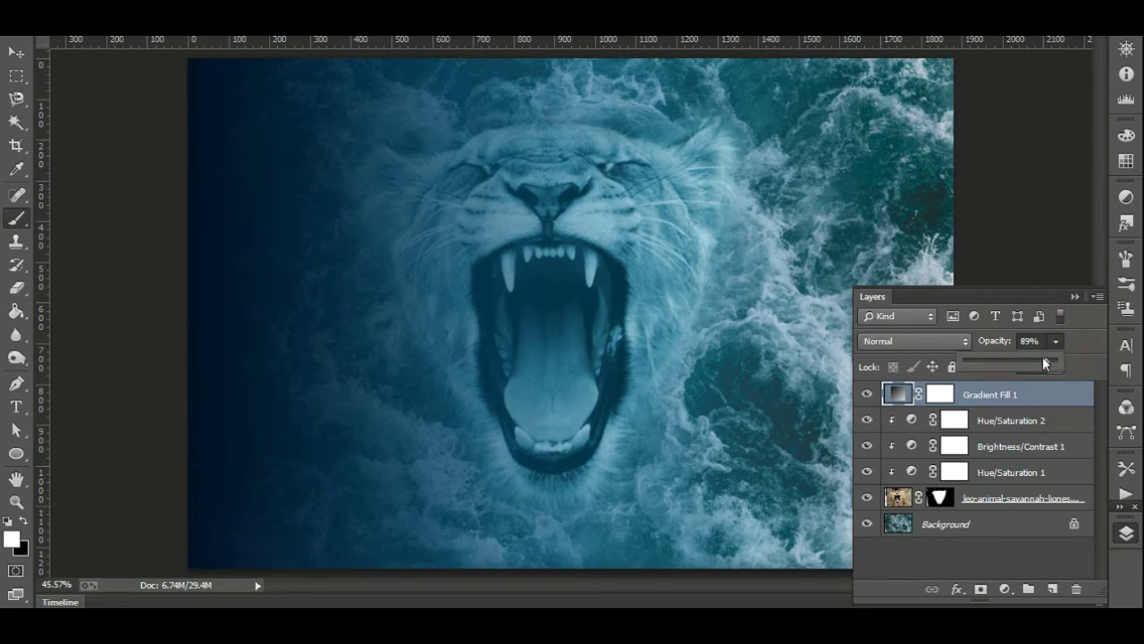
drag(998, 358, 1000, 362)
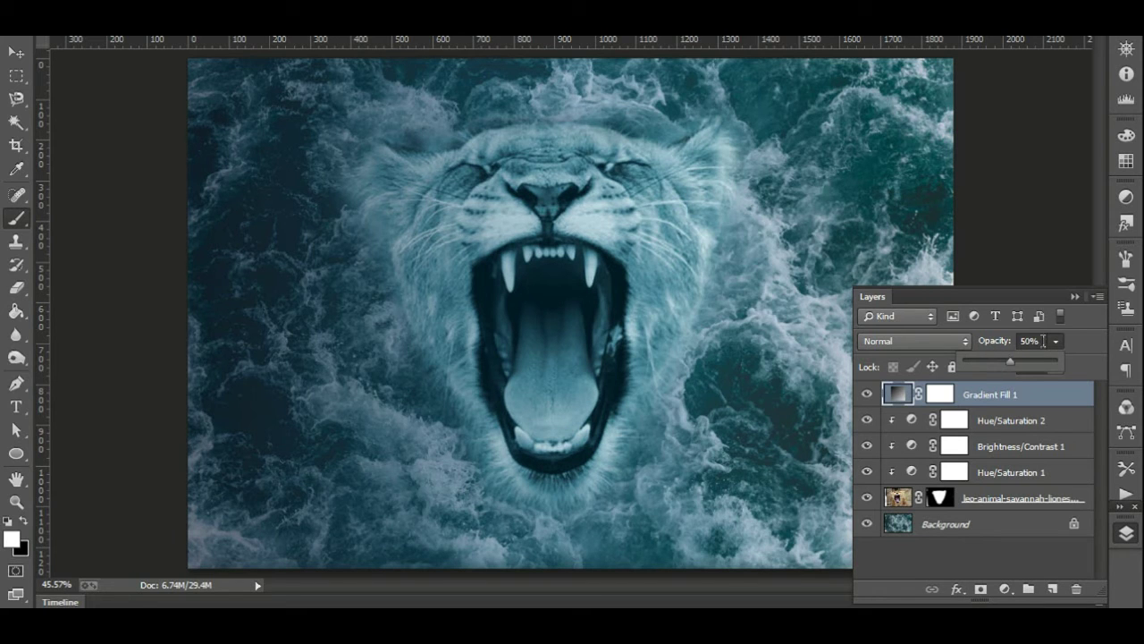
click(925, 341)
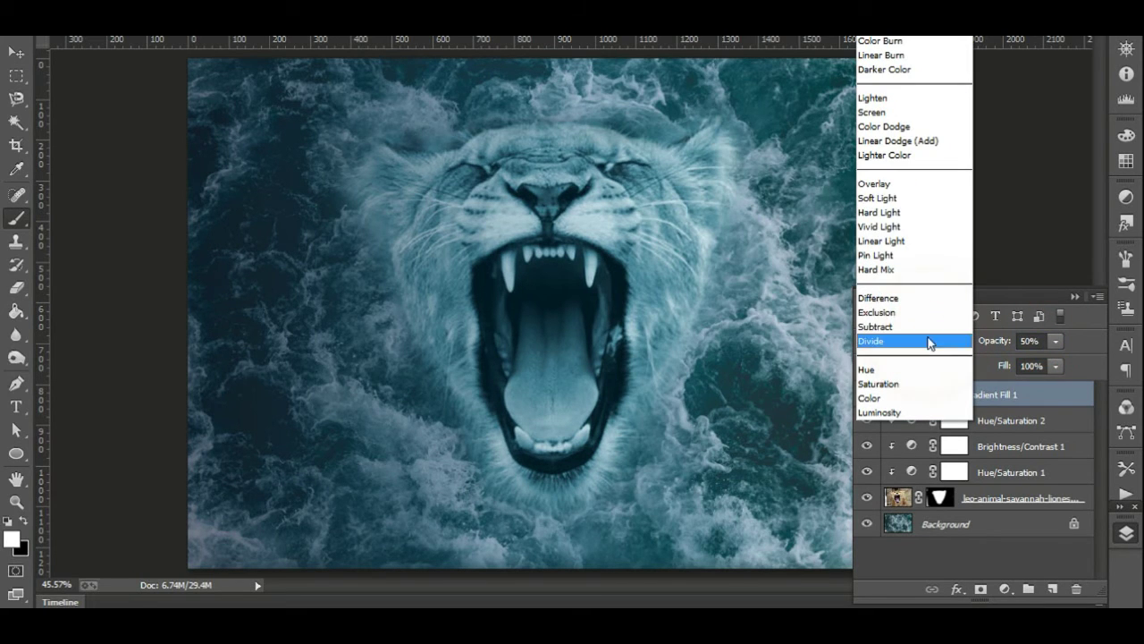
click(899, 198)
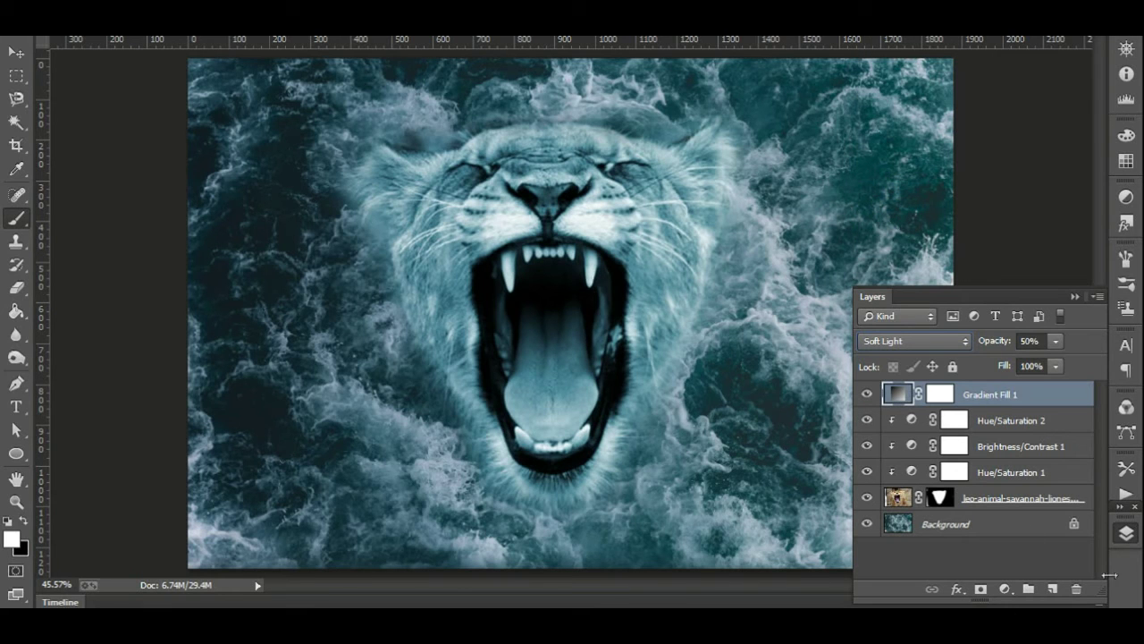
Select all layers from Gradient Fill 1 down to the lioness
click(1126, 535)
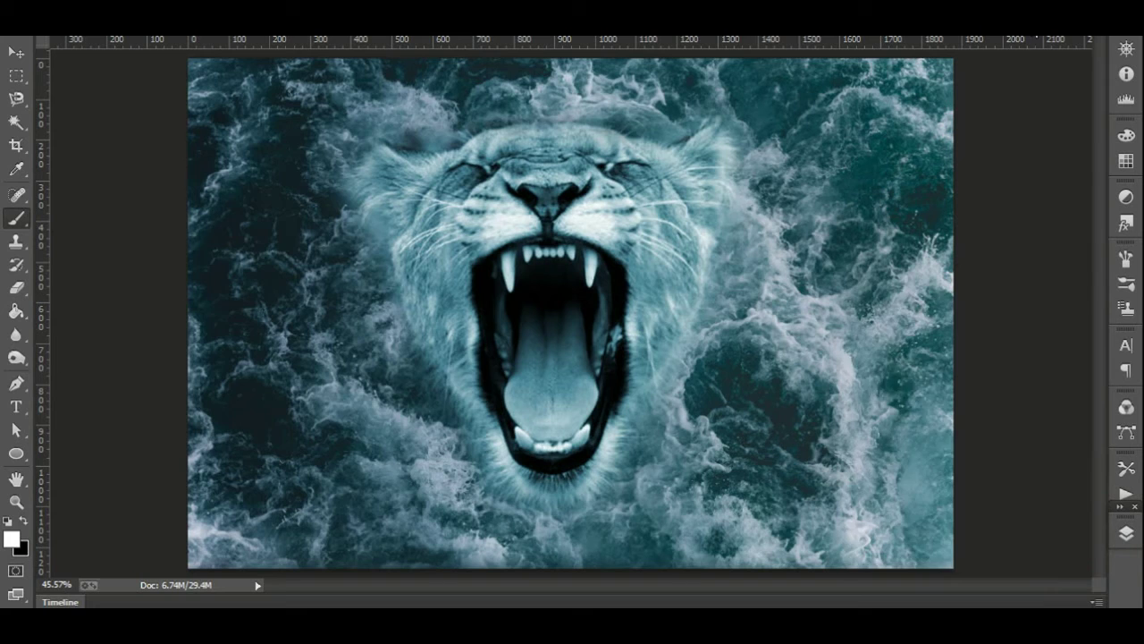
click(1126, 535)
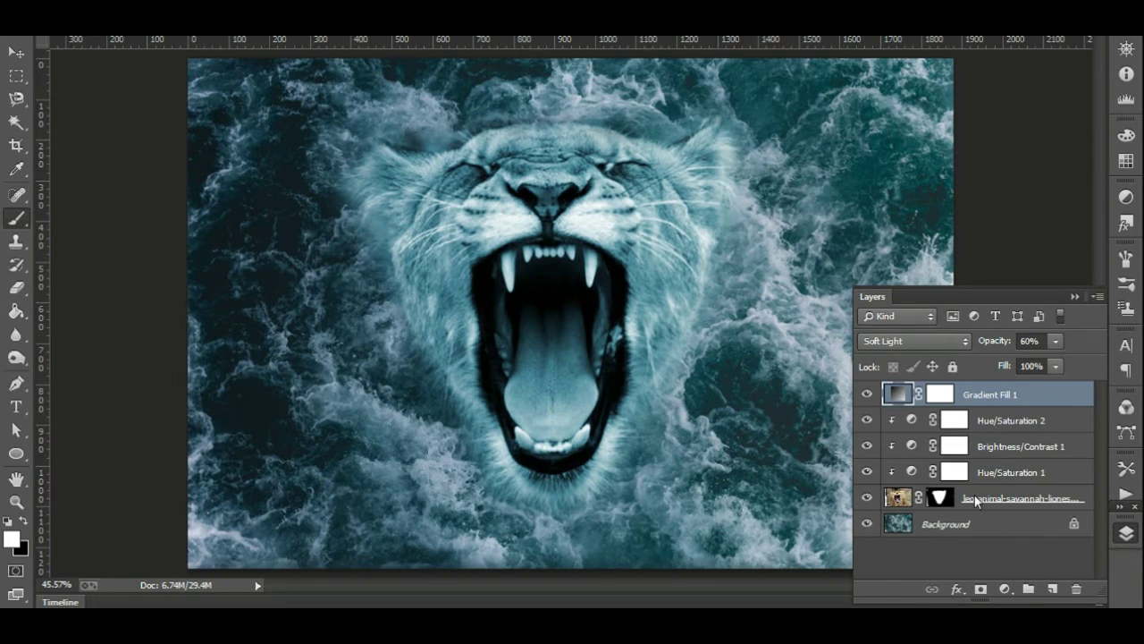
ctrl+click(899, 501)
shift+click(899, 500)
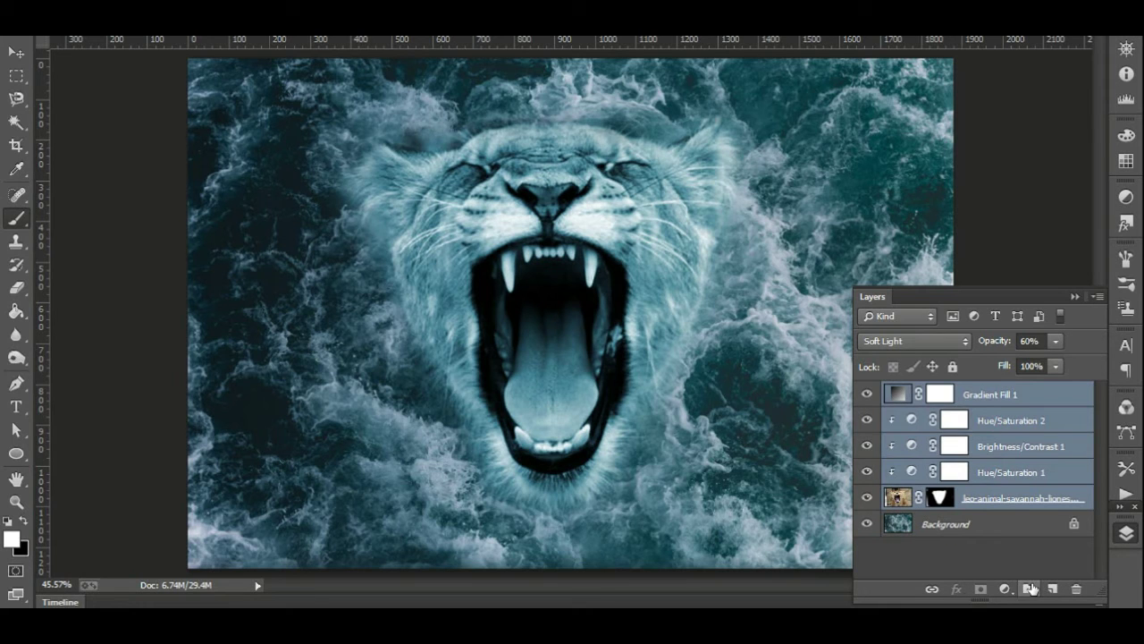
Group the lioness layers into Group 1, duplicate it, and merge Group 1 copy into one layer
key(ctrl+g)
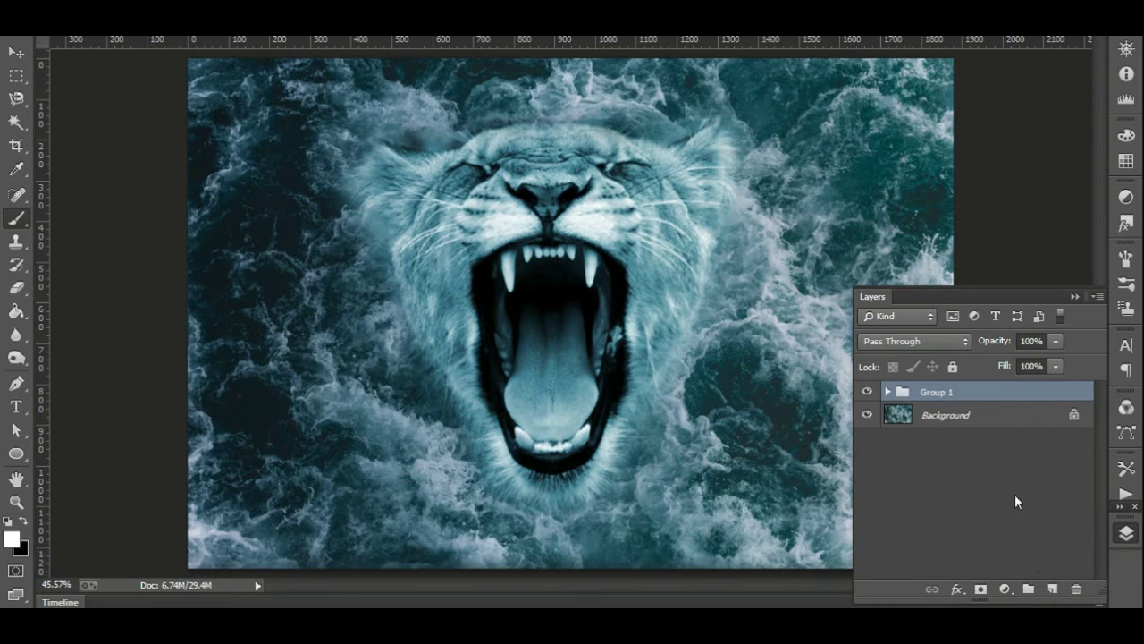
right_click(975, 393)
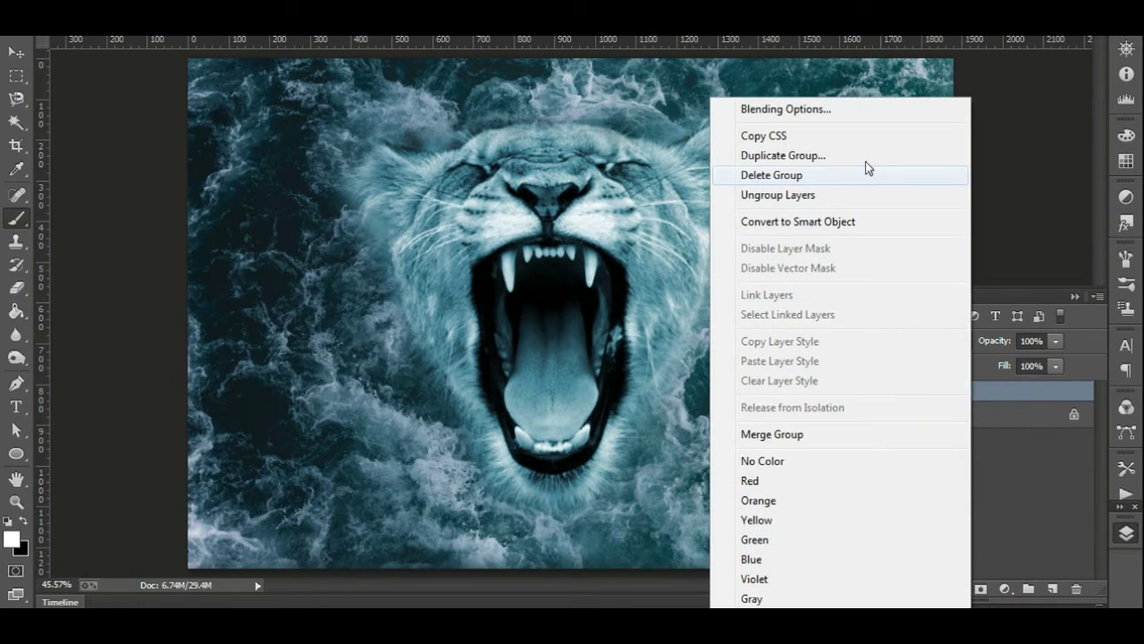
click(866, 155)
key(Return)
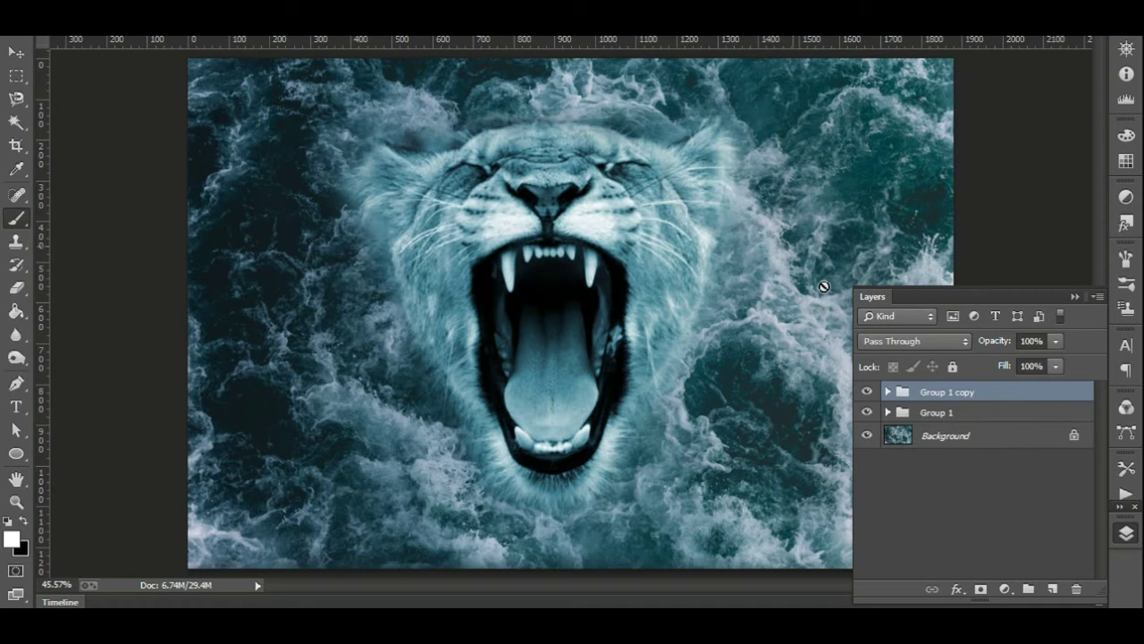
right_click(949, 391)
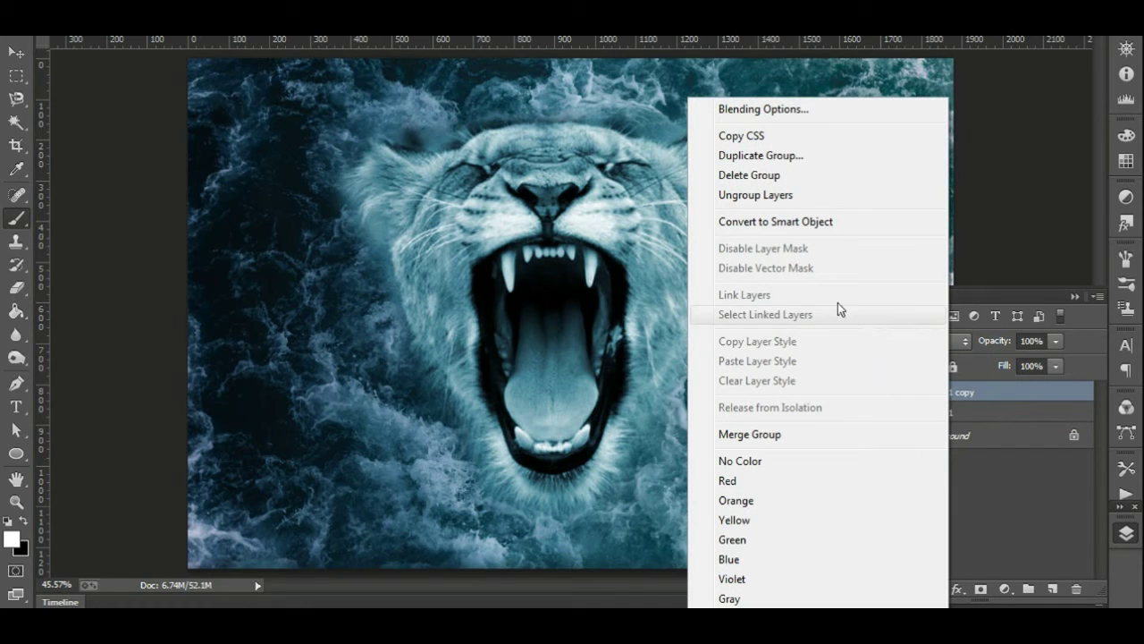
click(772, 436)
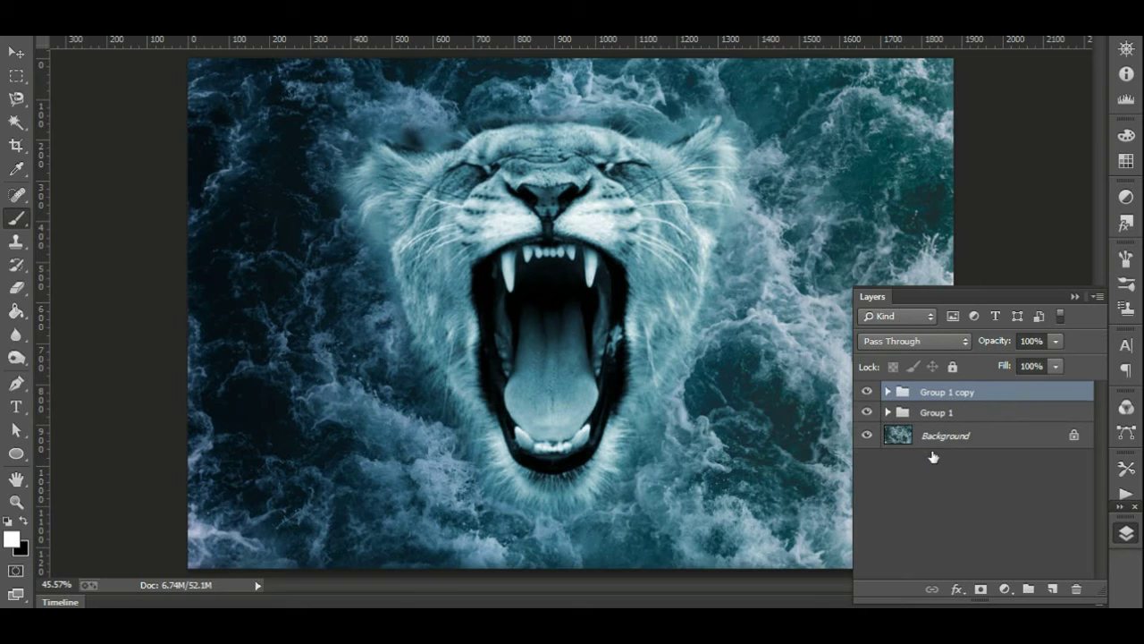
click(938, 490)
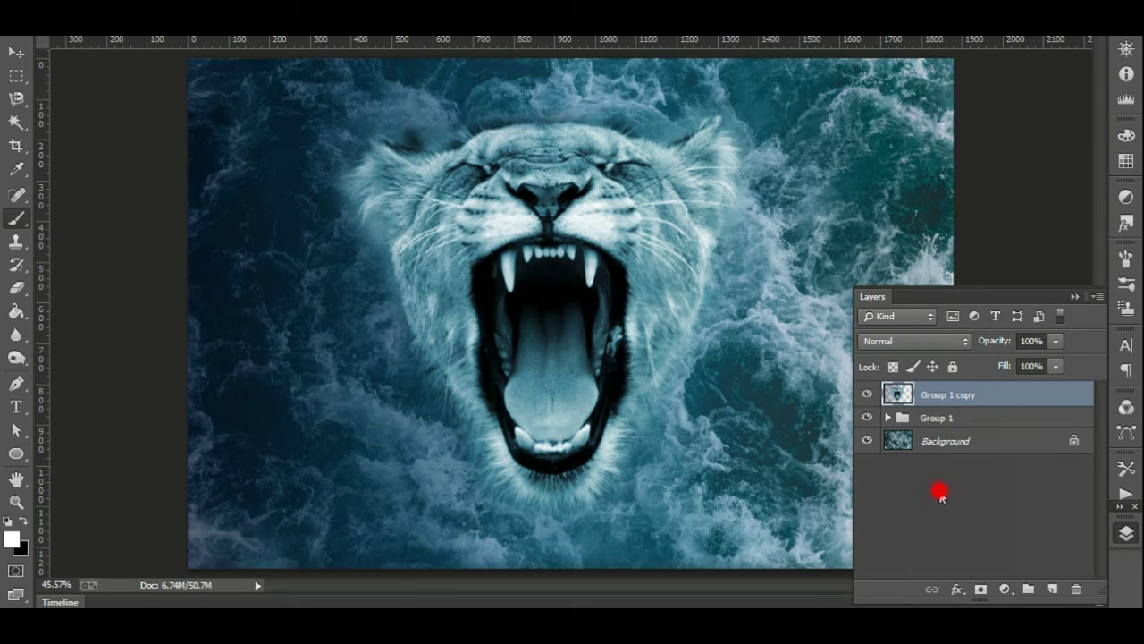
Lower the merged Group 1 copy layer's opacity to 60%
click(945, 395)
click(1053, 342)
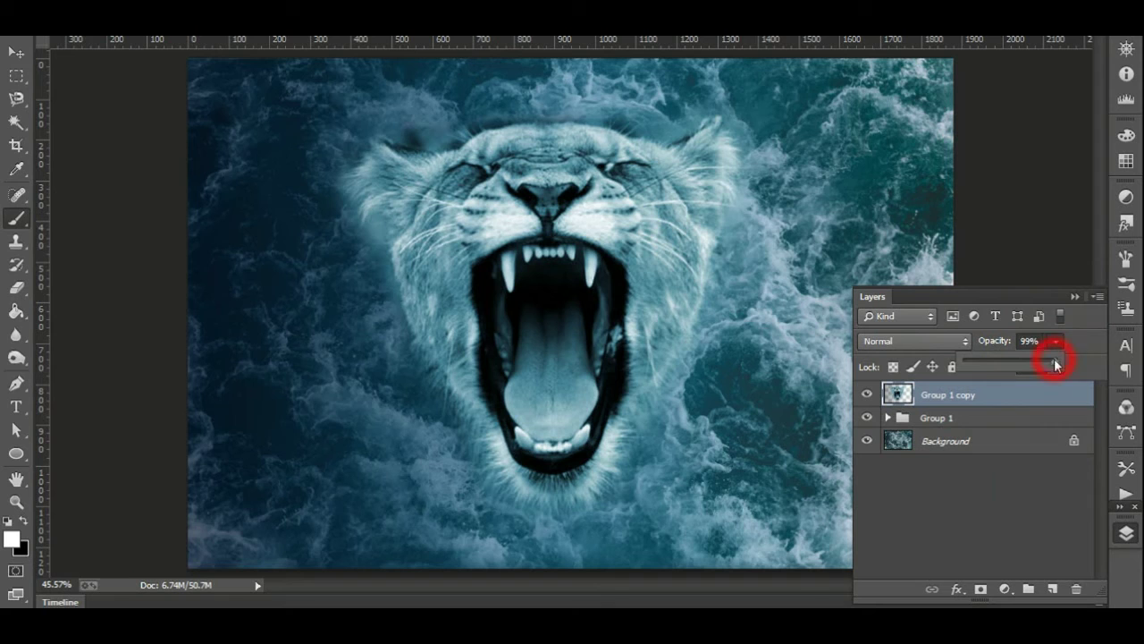
drag(1030, 366, 1027, 367)
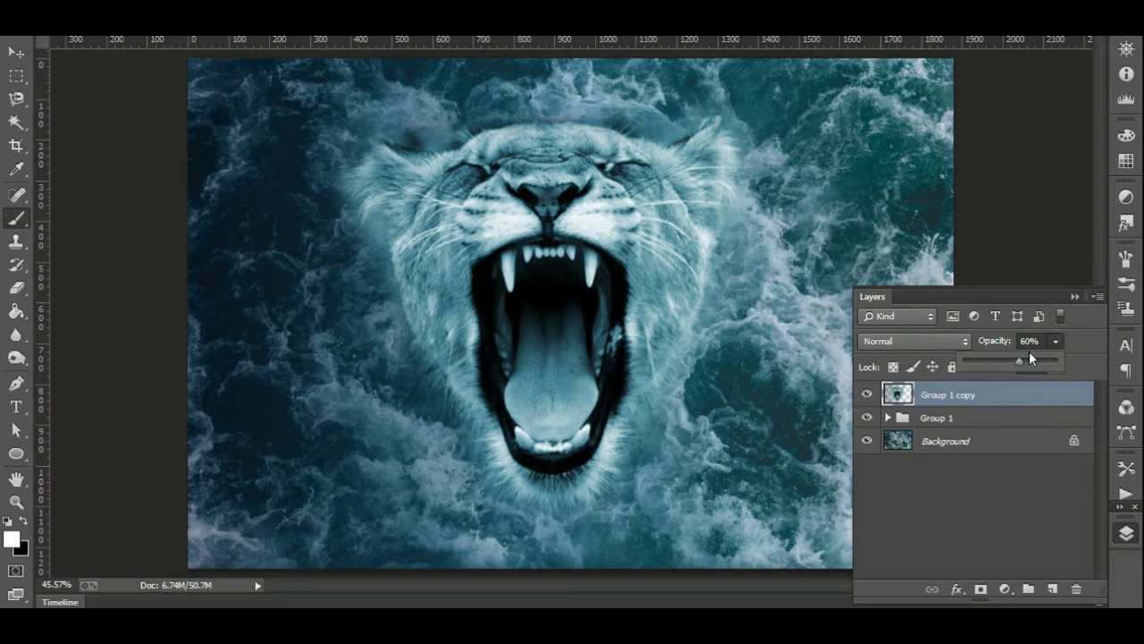
click(1030, 340)
Pick the Dodge Tool with Range set to Highlights and target the merged Group 1 copy layer
click(979, 506)
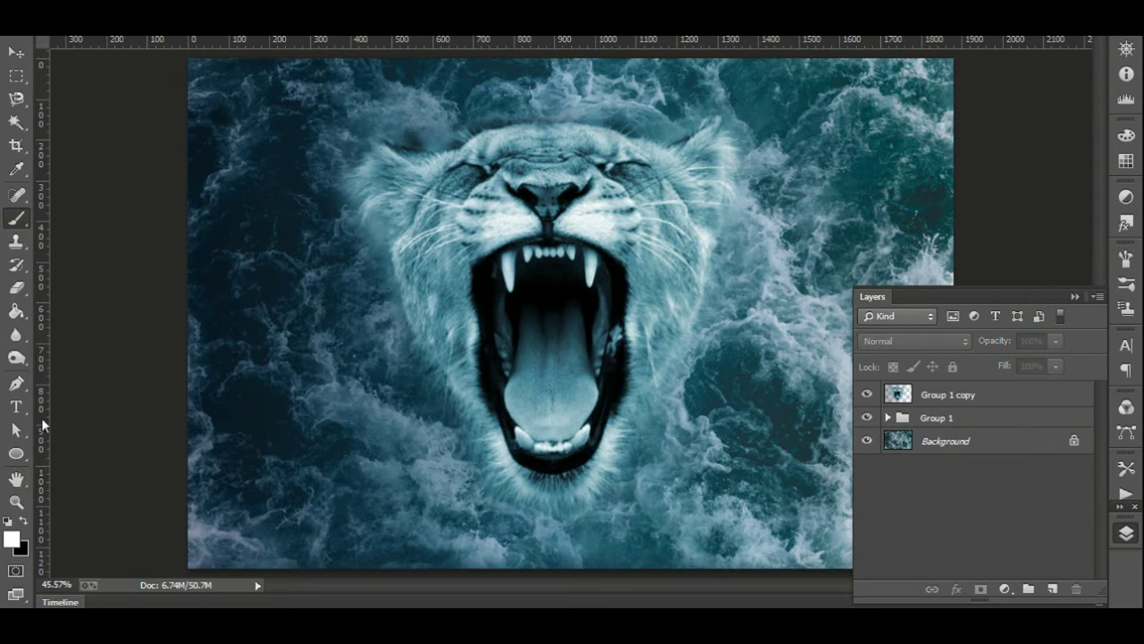
drag(16, 356, 83, 369)
click(86, 356)
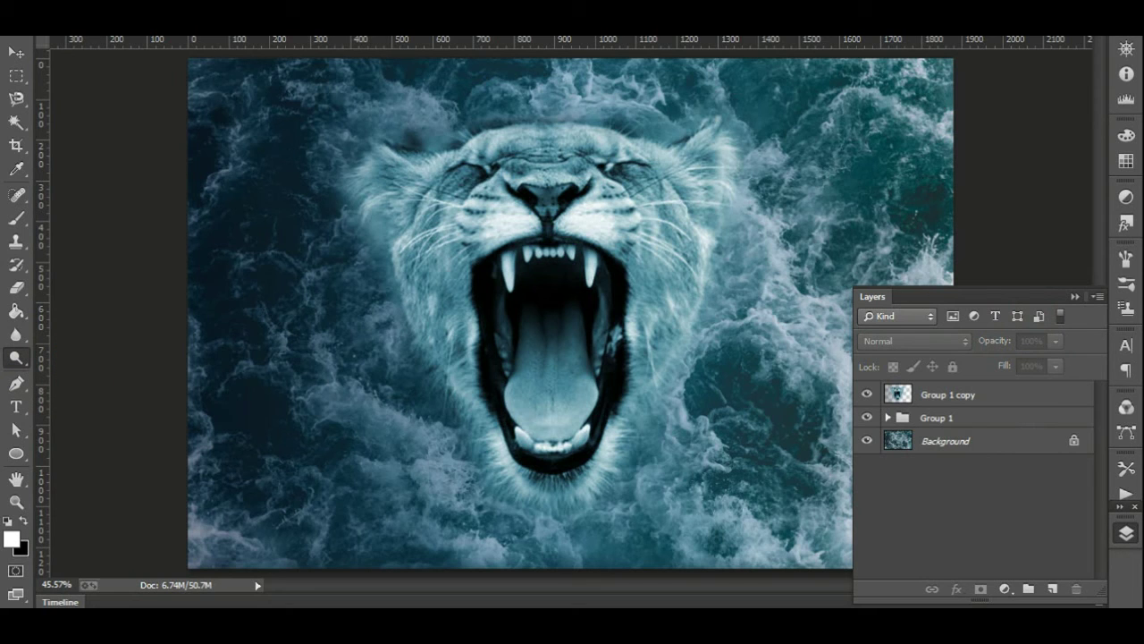
click(217, 27)
click(203, 46)
click(336, 278)
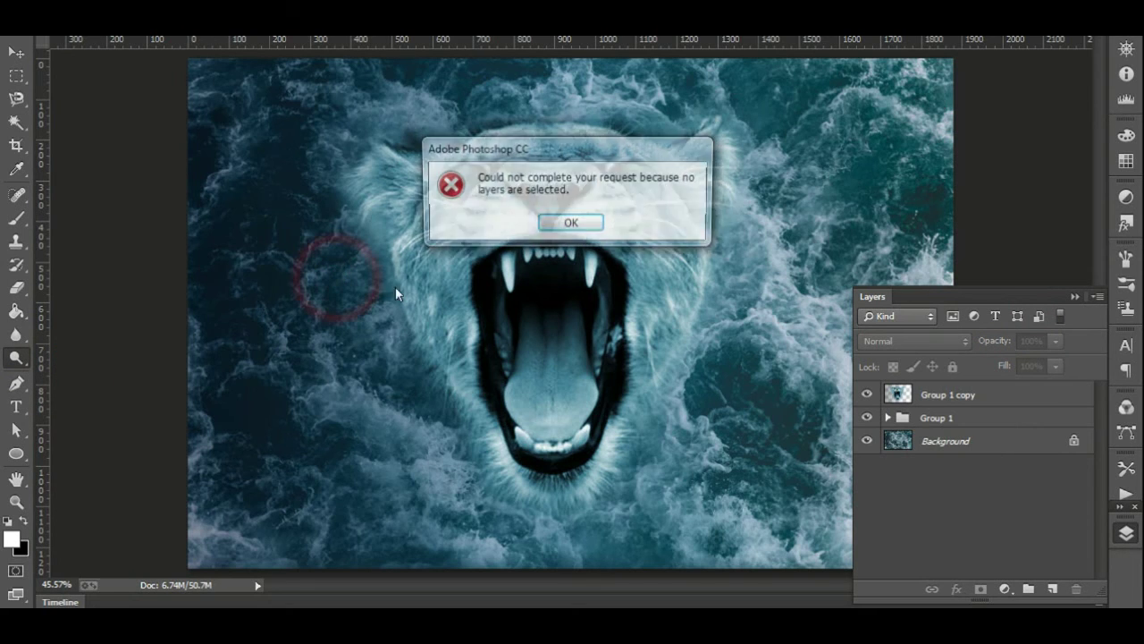
click(565, 222)
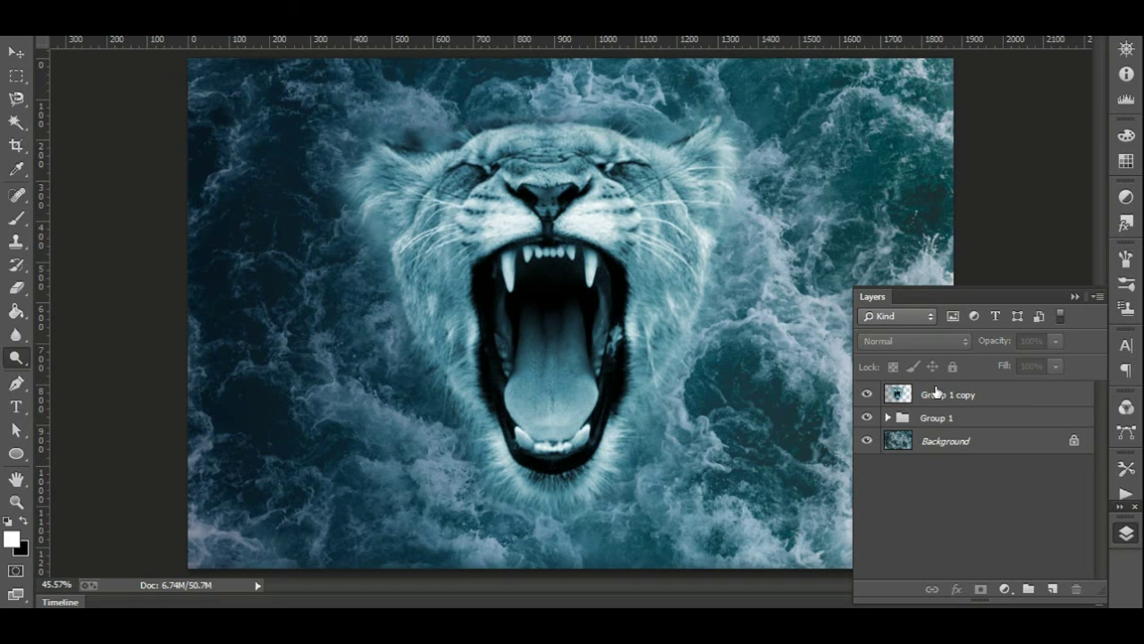
click(935, 392)
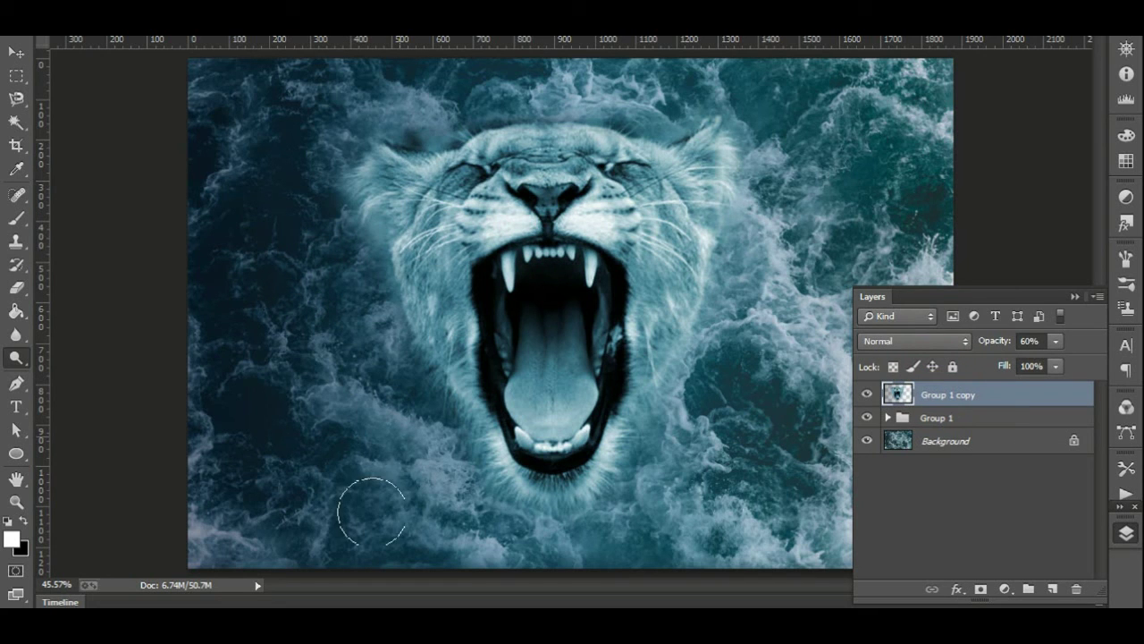
Dodge the waves left of the lioness and the right edge of her mane, keeping Highlights range
click(312, 248)
click(225, 38)
click(225, 39)
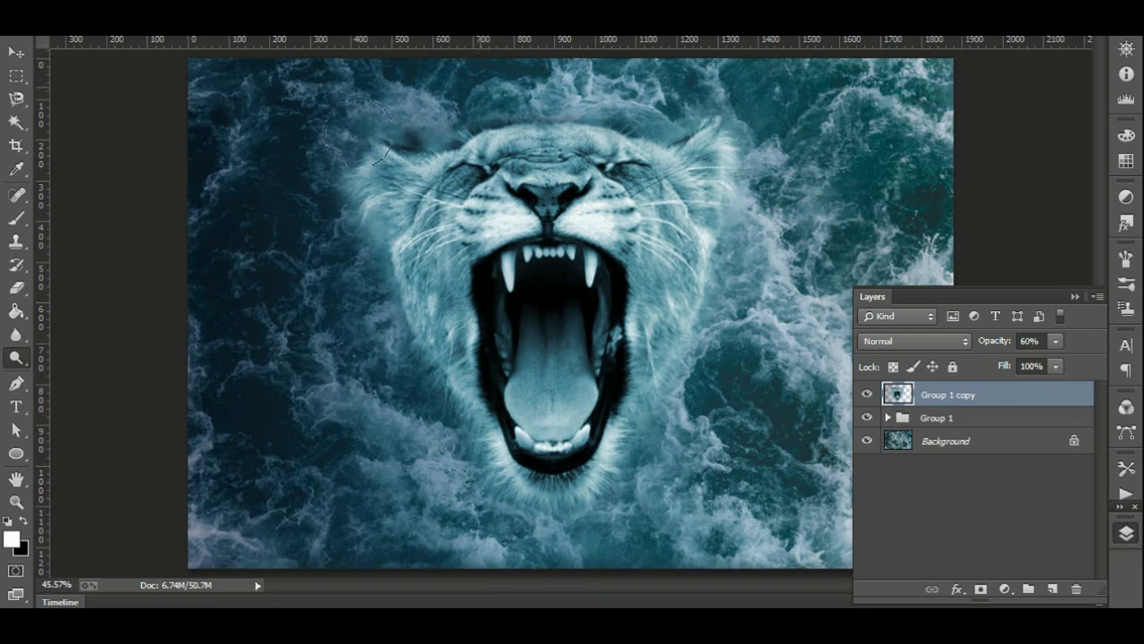
click(226, 43)
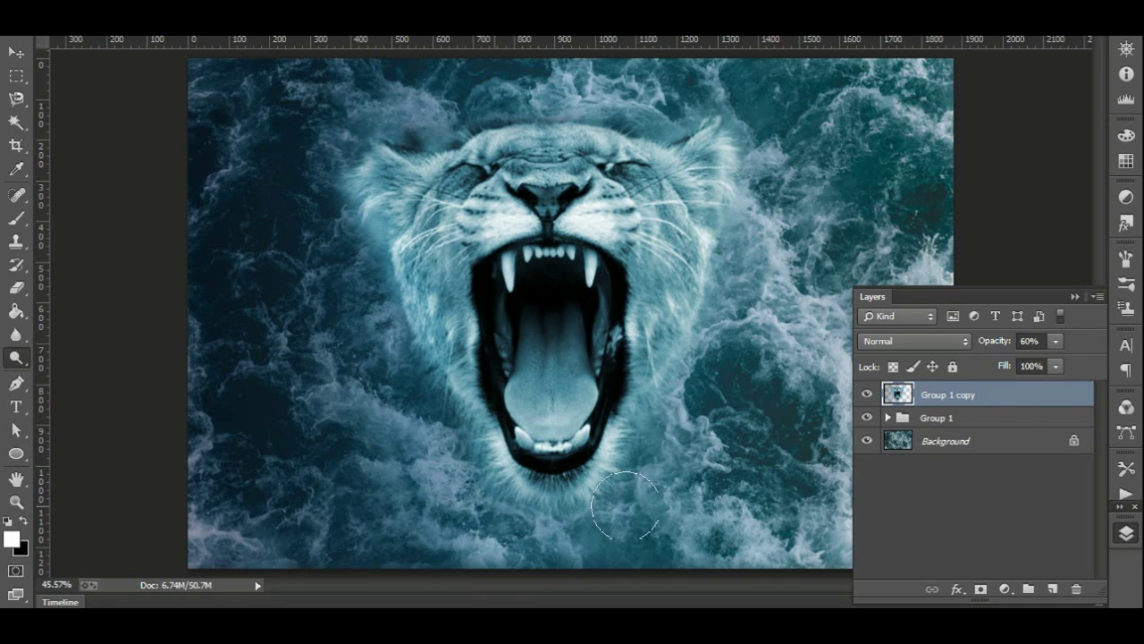
drag(692, 338, 698, 269)
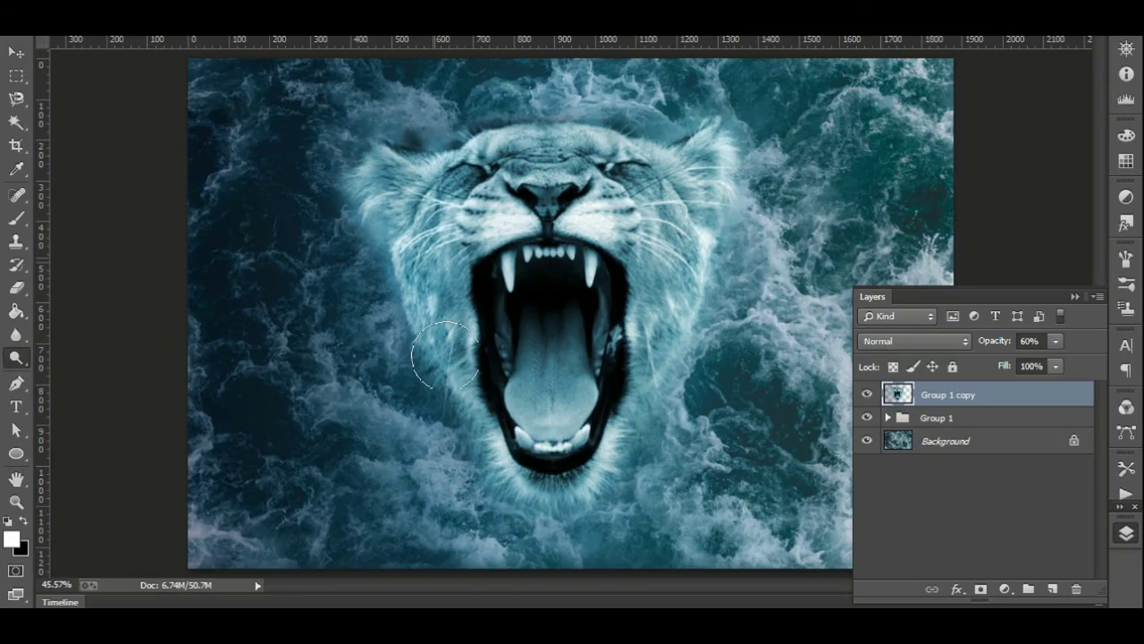